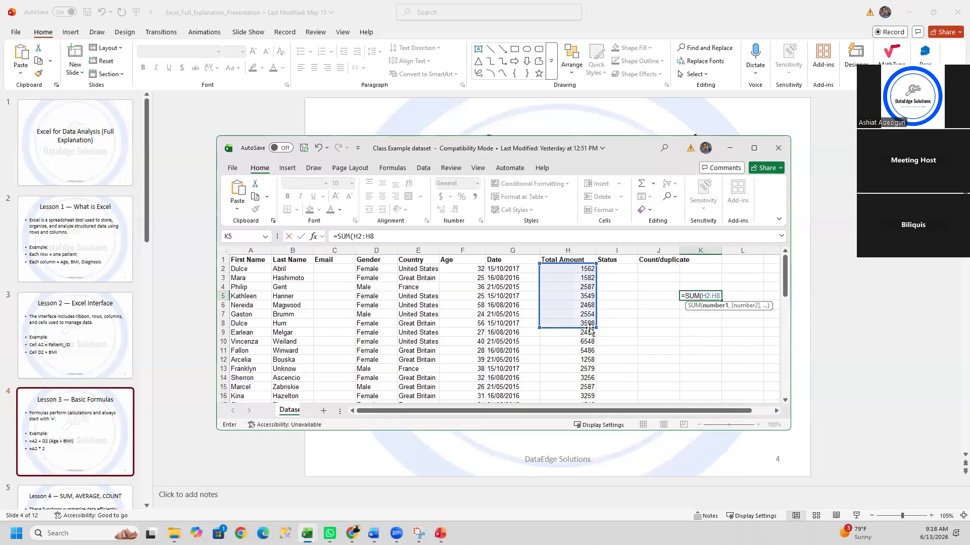
Step: Total the Total Amount column in K5 by completing the SUM formula with the range H2:H51
mouse_move(595, 327)
left_mouse_down()
mouse_move(601, 404)
mouse_move(609, 363)
mouse_move(591, 255)
mouse_move(586, 319)
left_mouse_up()
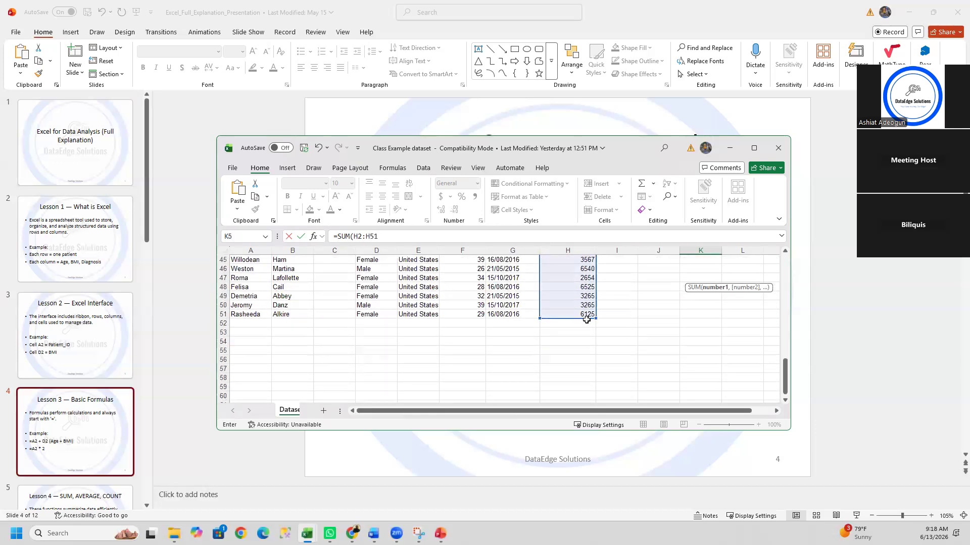
key("Return")
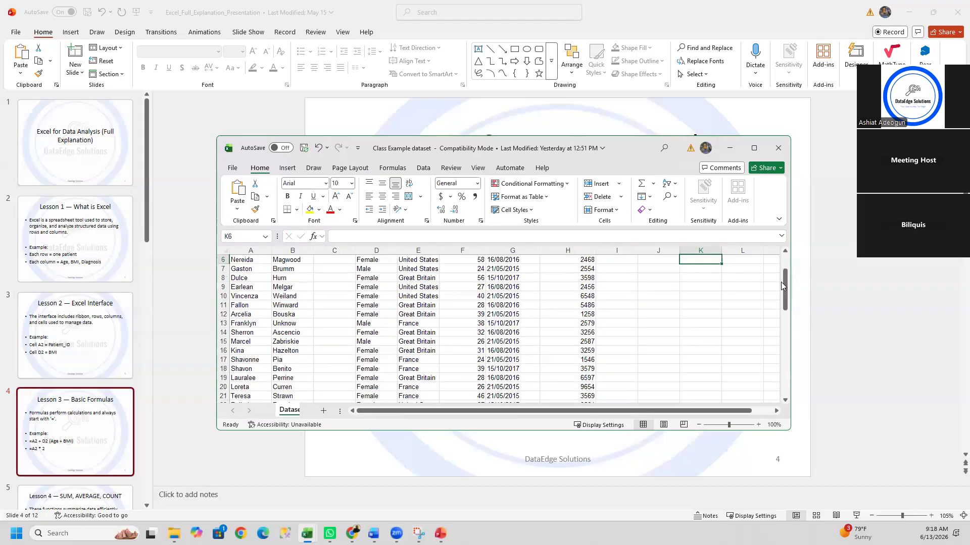
left_click_drag(785, 298, 785, 284)
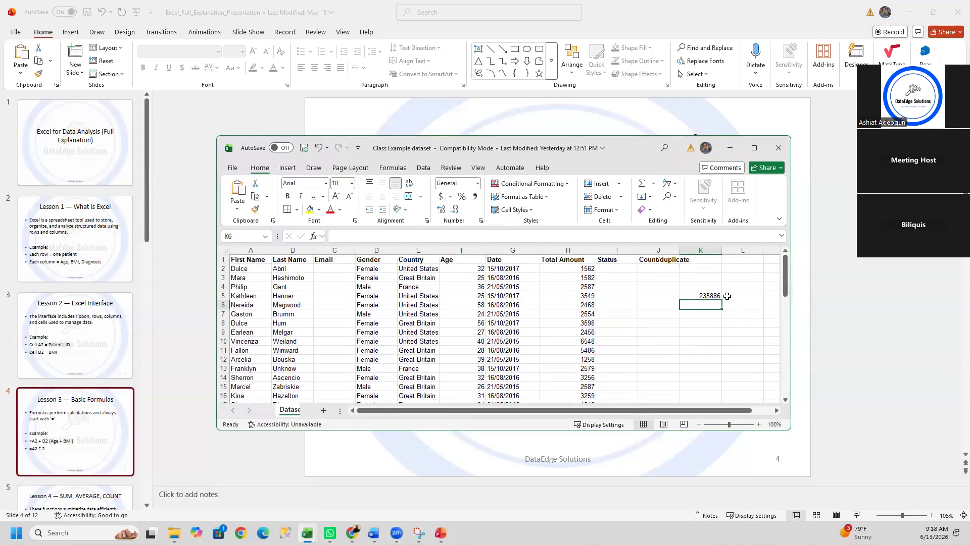
Step: Remove the equals sign from the SUM formula in K5 to show it as plain text
left_click(712, 295)
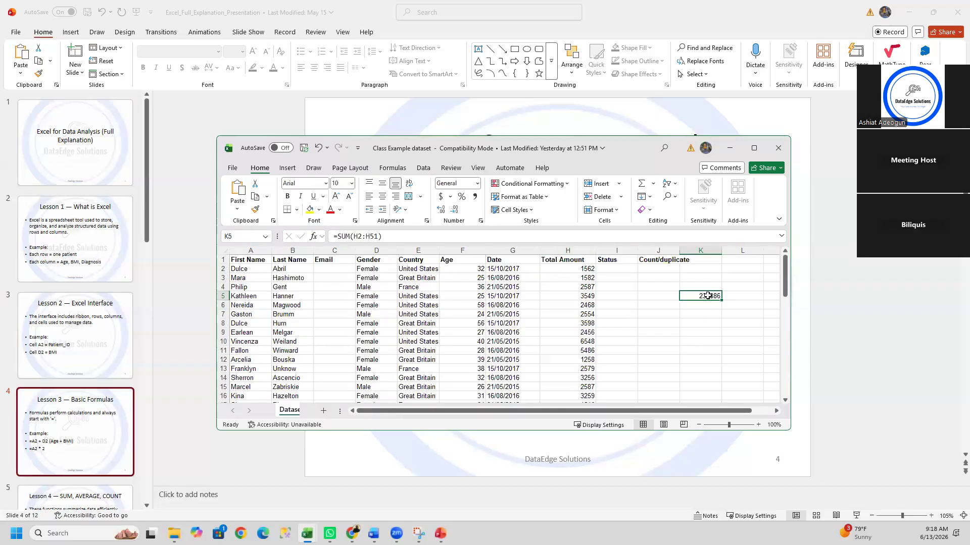
double_click(707, 295)
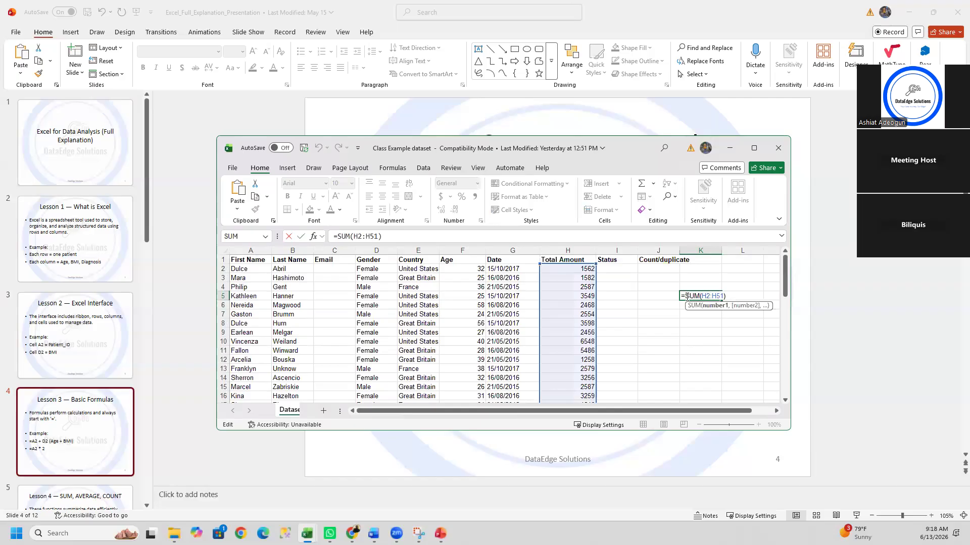
left_click(687, 296)
key("BackSpace")
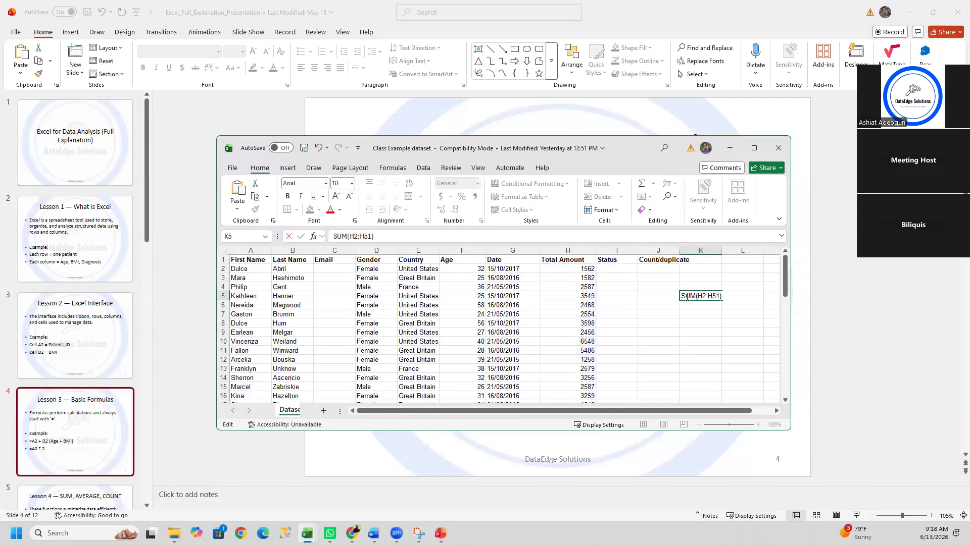
key("Return")
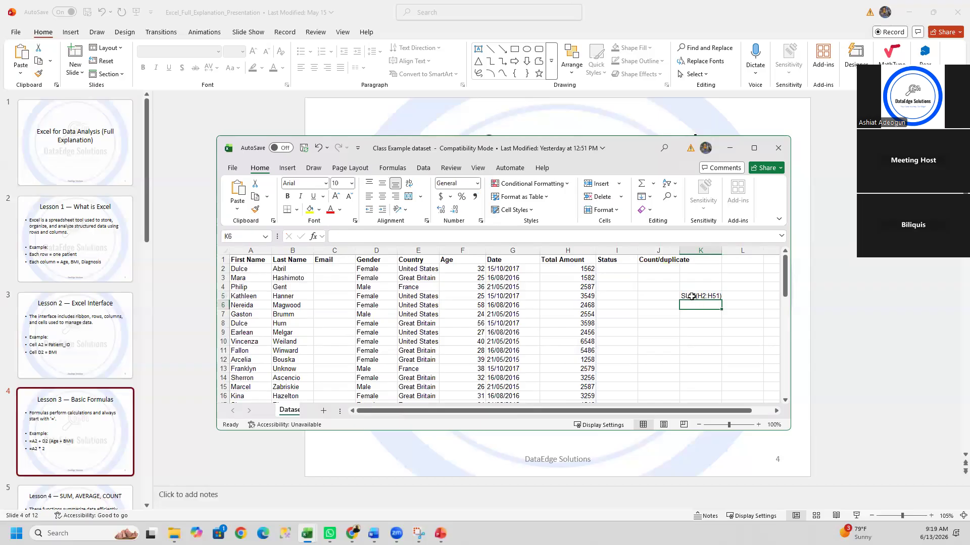
left_click(693, 294)
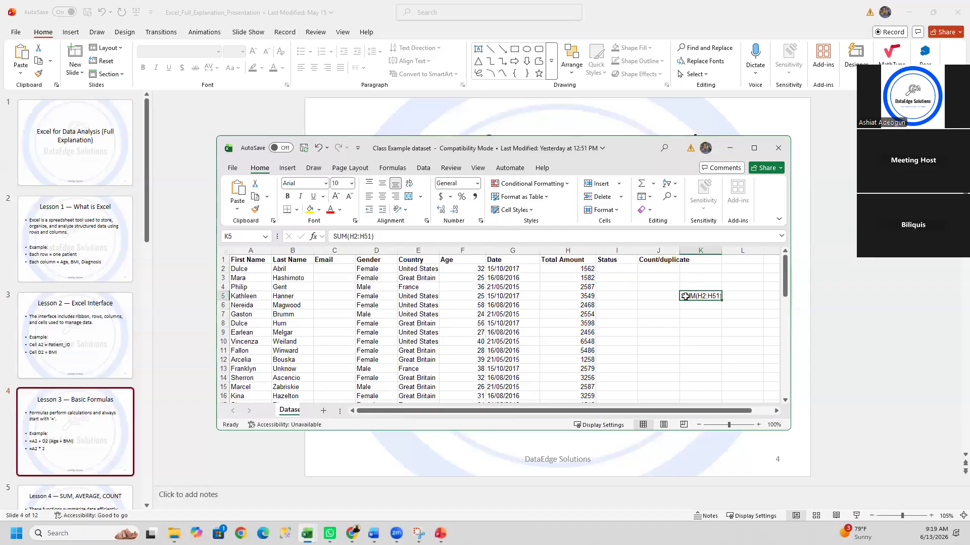
Step: Switch to PowerPoint and display the "Lesson 4 — SUM, AVERAGE, COUNT" slide
left_click(83, 503)
left_click(77, 491)
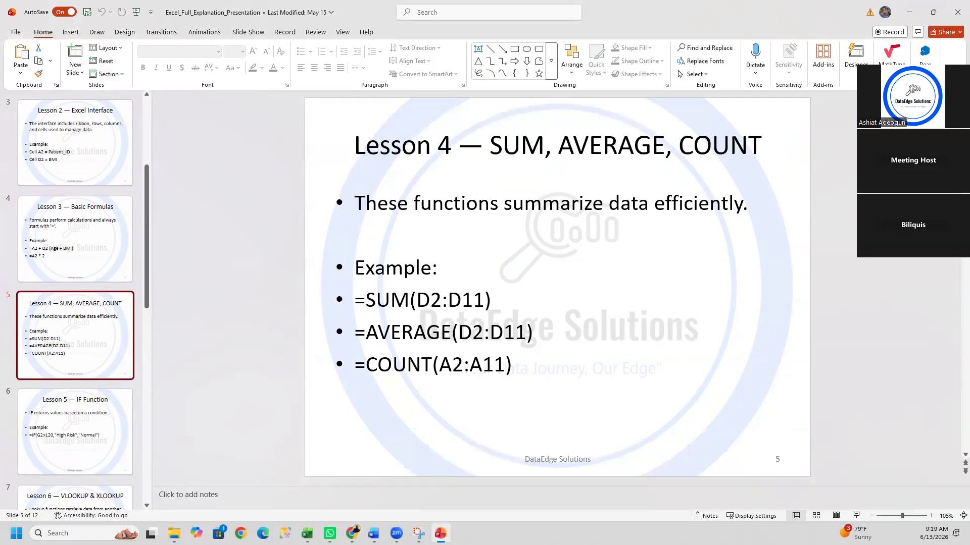
Step: Switch back to the Class Example dataset workbook in Excel and restore the equals sign in K5, giving =SUM(H2:H51)
mouse_move(307, 534)
left_click(364, 487)
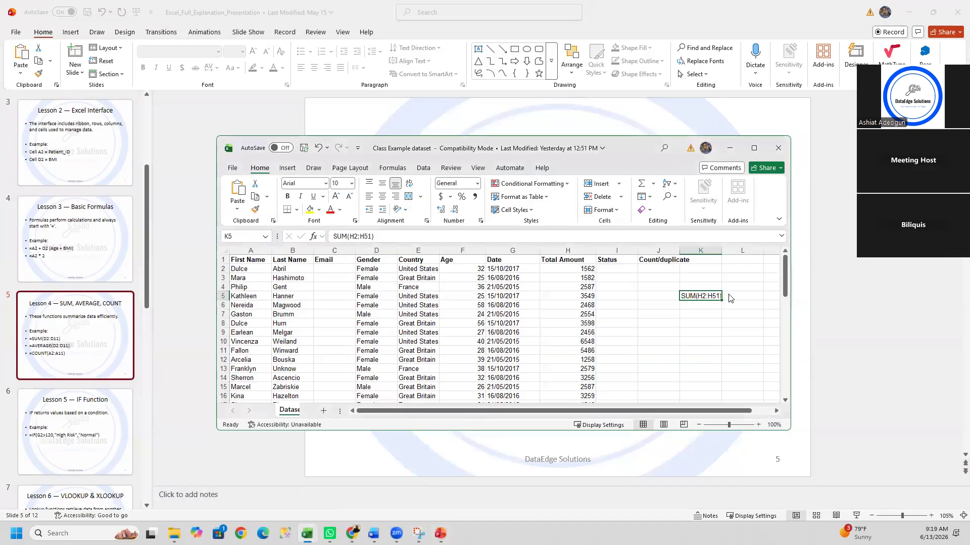
left_click(704, 292)
double_click(682, 295)
type("=")
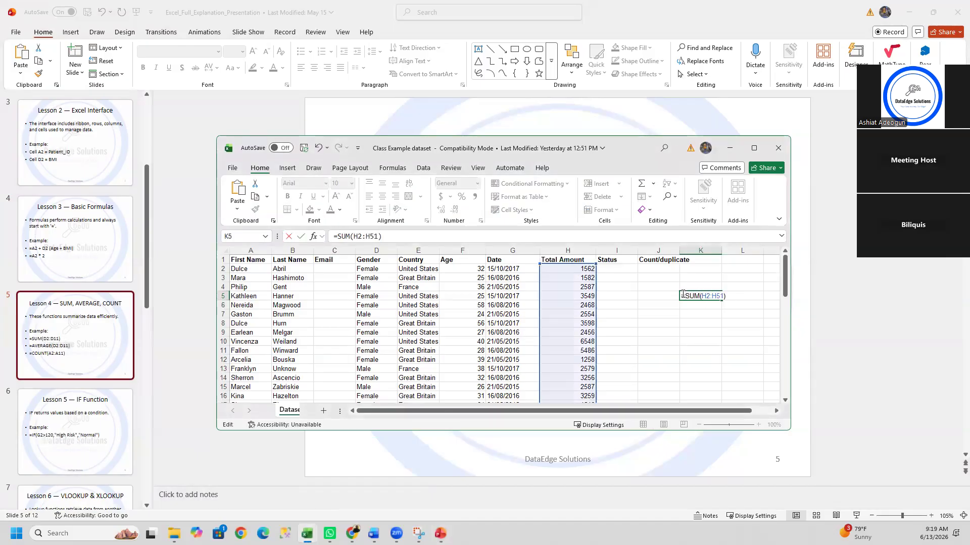
key("Return")
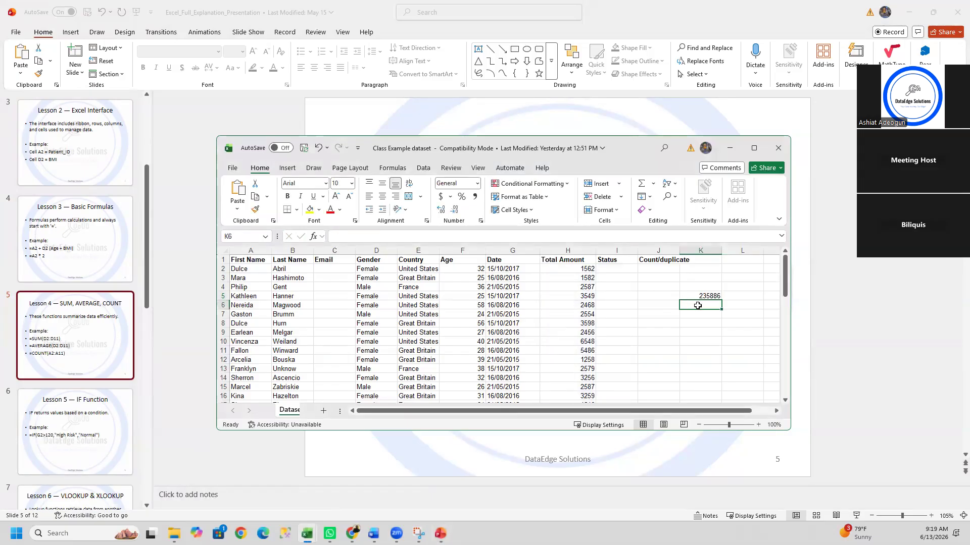
Step: Calculate the average of the first two Total Amount values, H2:H3, in cell K6 with the AVERAGE function
type("=av")
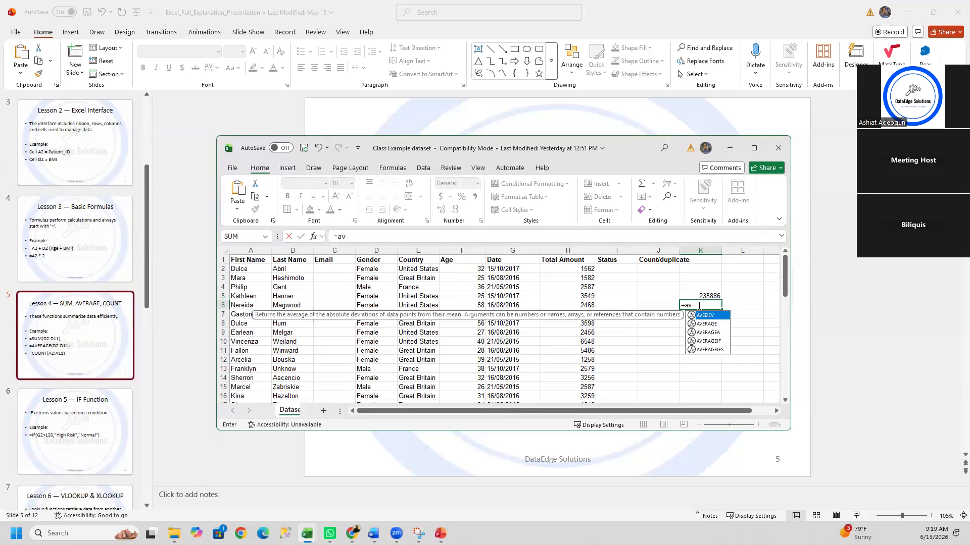
left_click(702, 326)
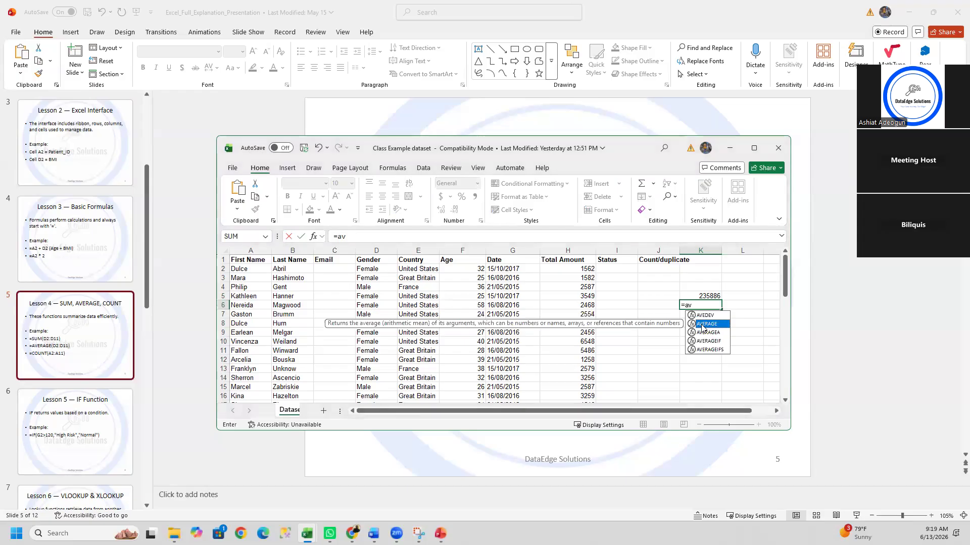
double_click(702, 326)
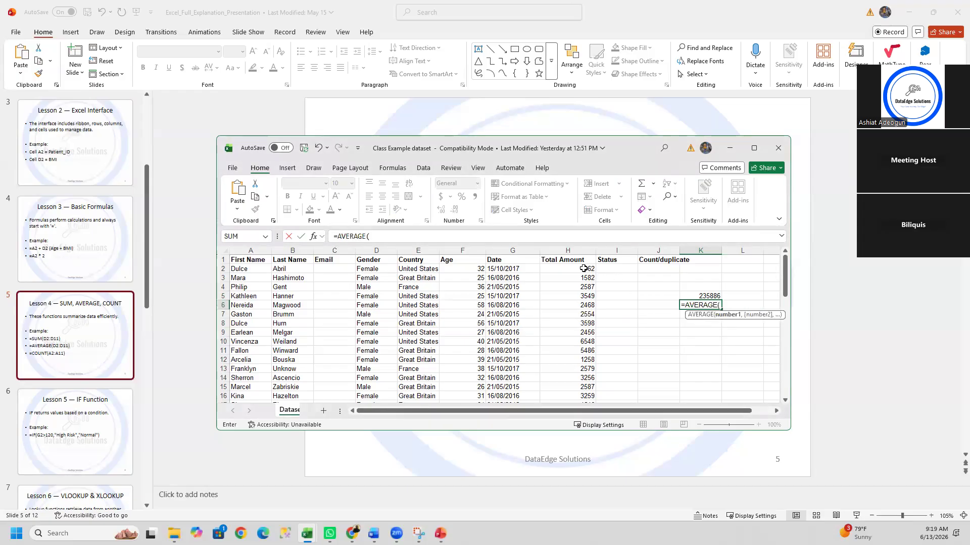
left_click_drag(583, 269, 586, 283)
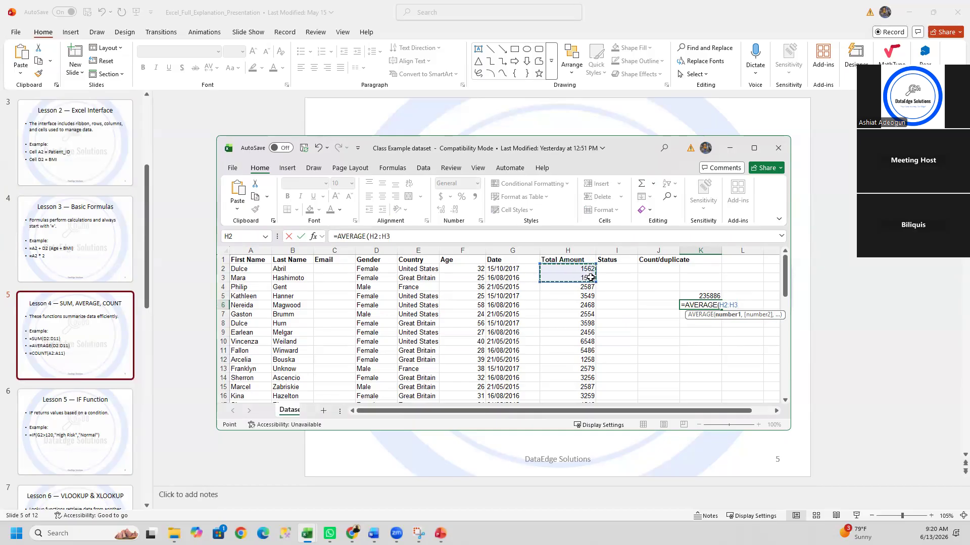
key("Return")
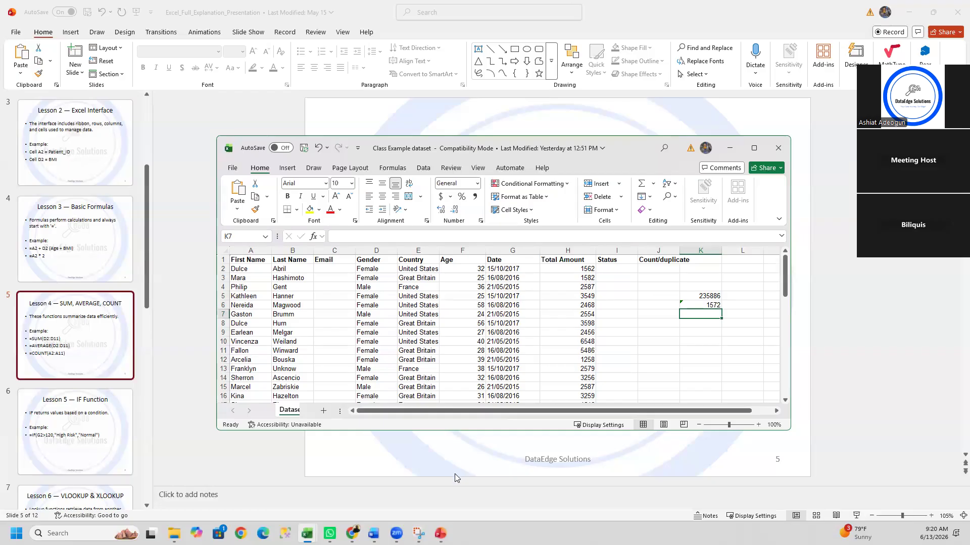
Step: Check the COUNT example on the PowerPoint slide, and return to the dataset workbook to count H2:H51 in K7 with COUNT
left_click(499, 445)
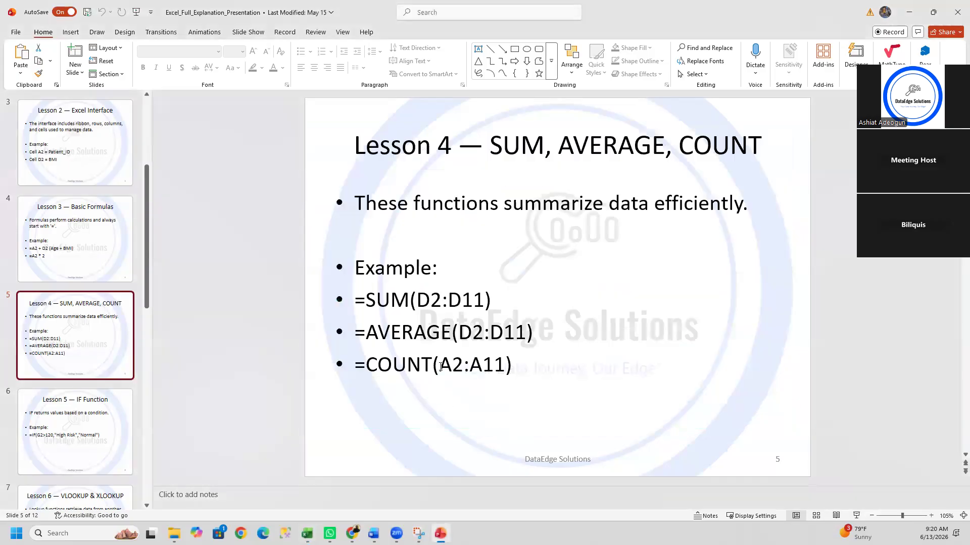
mouse_move(307, 534)
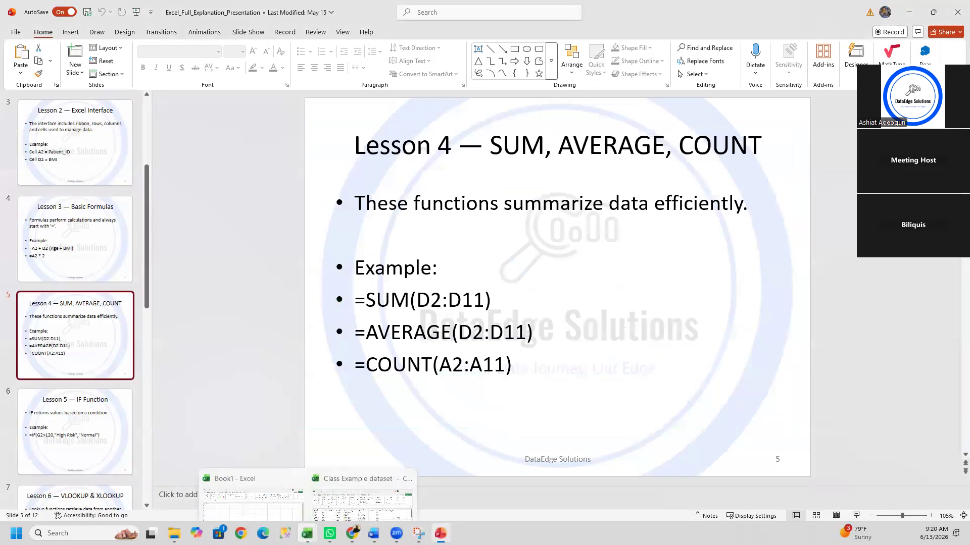
left_click(323, 492)
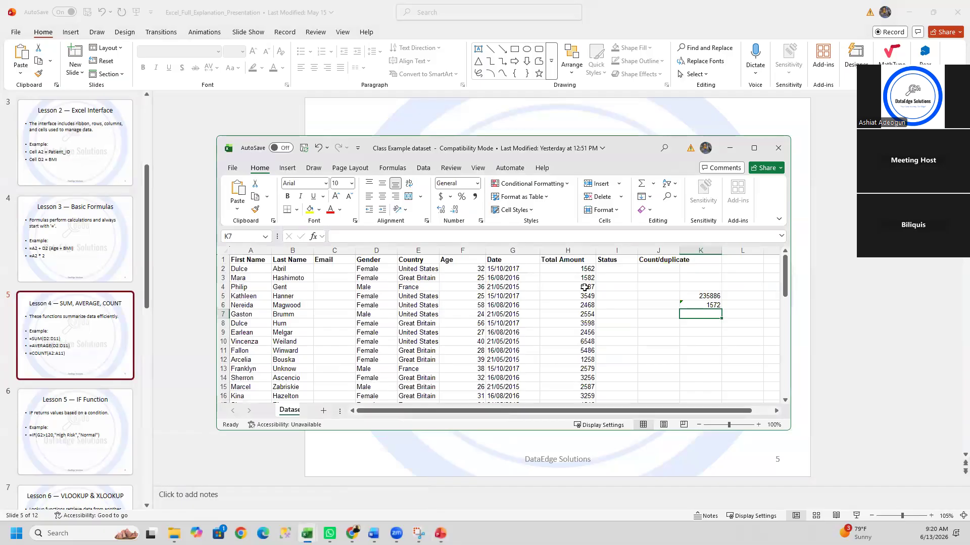
type("=")
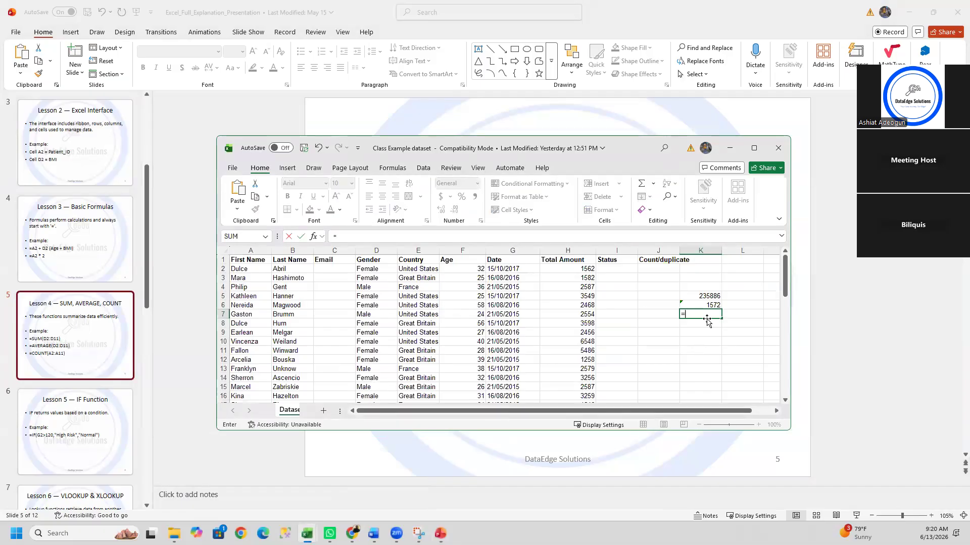
type("coun")
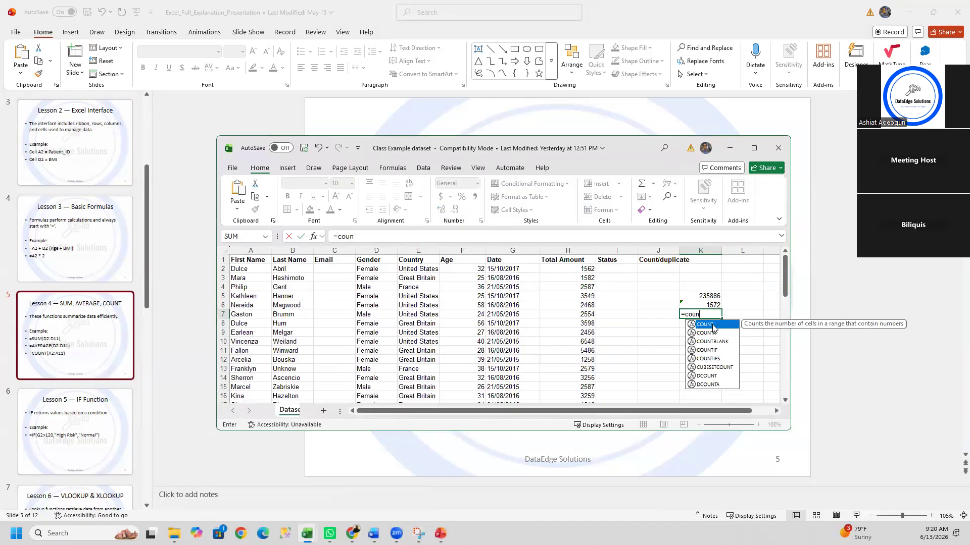
double_click(713, 325)
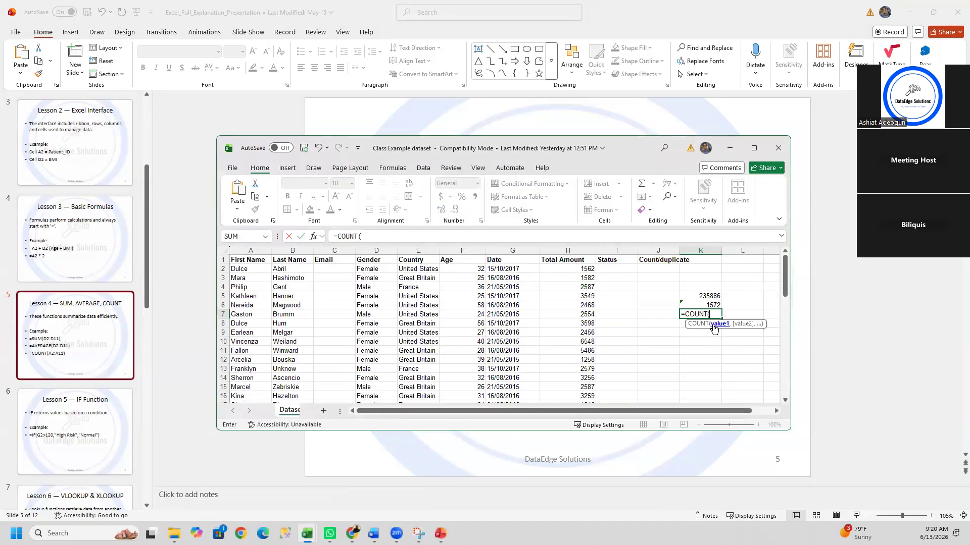
left_click(576, 268)
left_click_drag(576, 267, 557, 387)
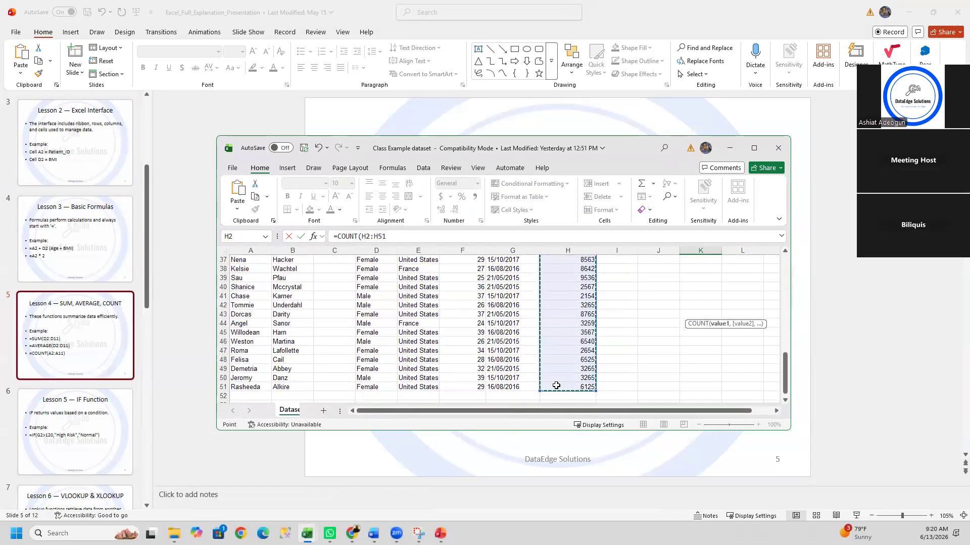
key("Return")
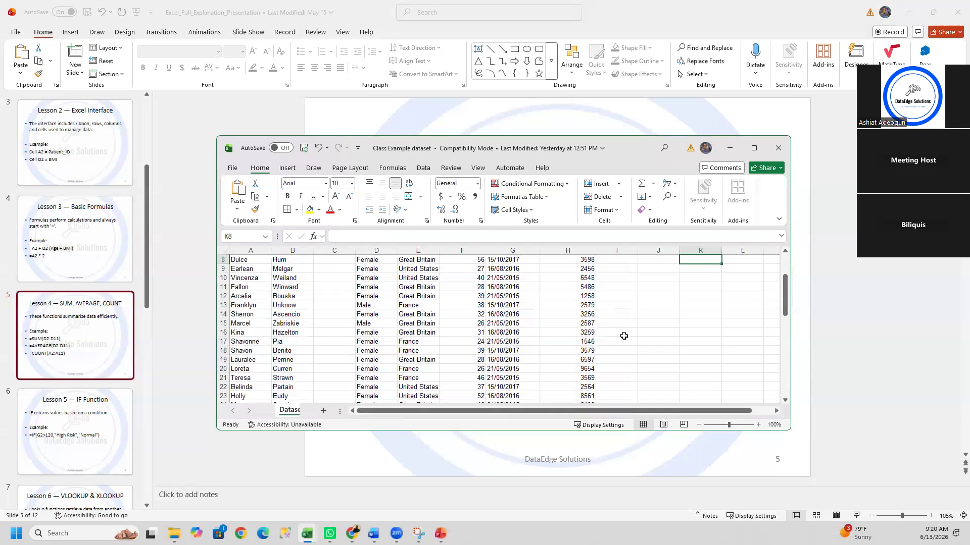
Step: Compare the COUNT result in K7 with the dataset's rows down to the last record
left_click_drag(786, 298, 784, 284)
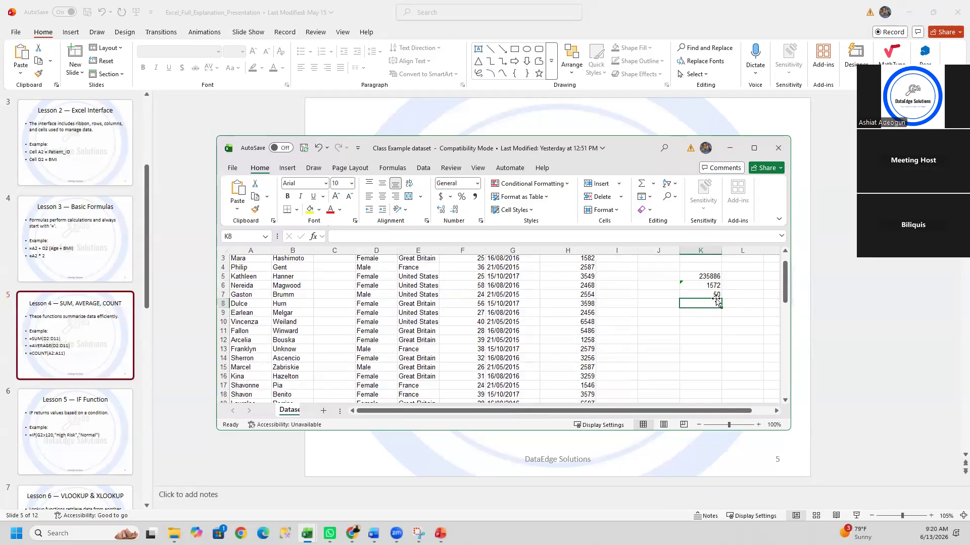
left_click_drag(784, 291, 782, 280)
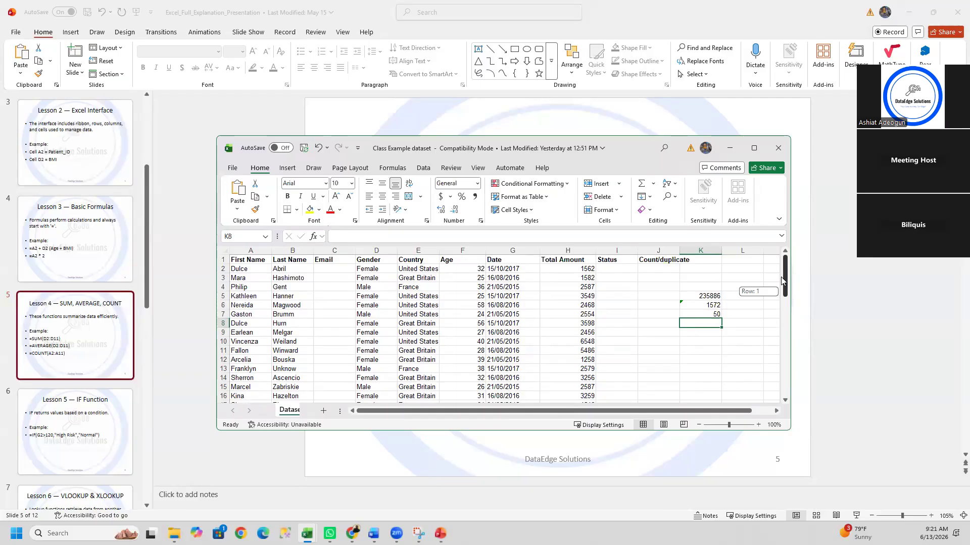
left_click_drag(781, 277, 779, 411)
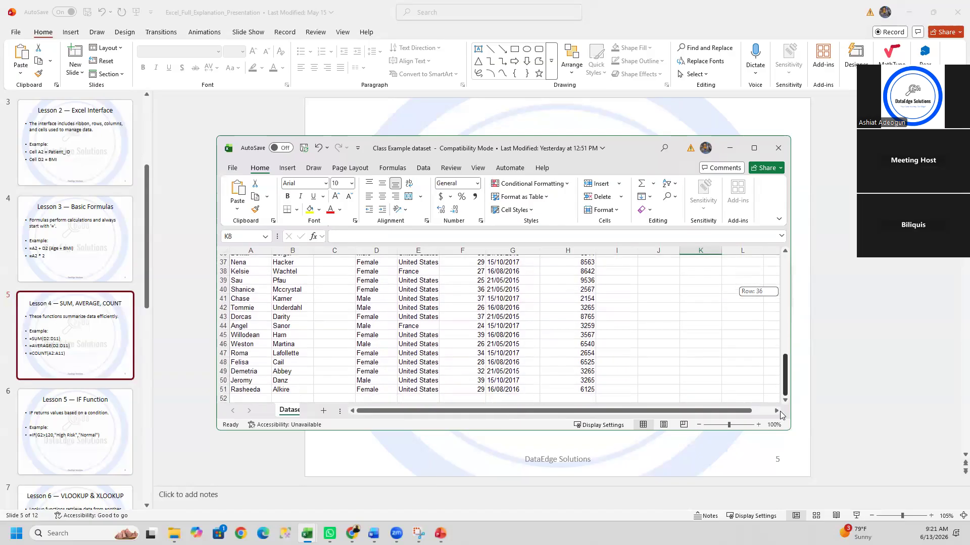
left_click_drag(780, 411, 764, 264)
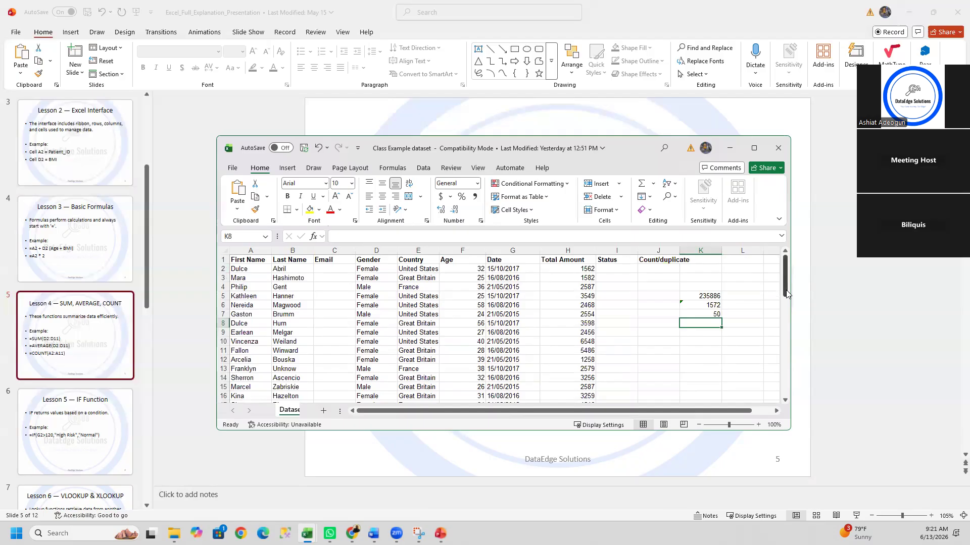
Step: Display the "Lesson 5 — IF Function" slide in PowerPoint and place the Class Example dataset window beneath its example formula
left_click(92, 418)
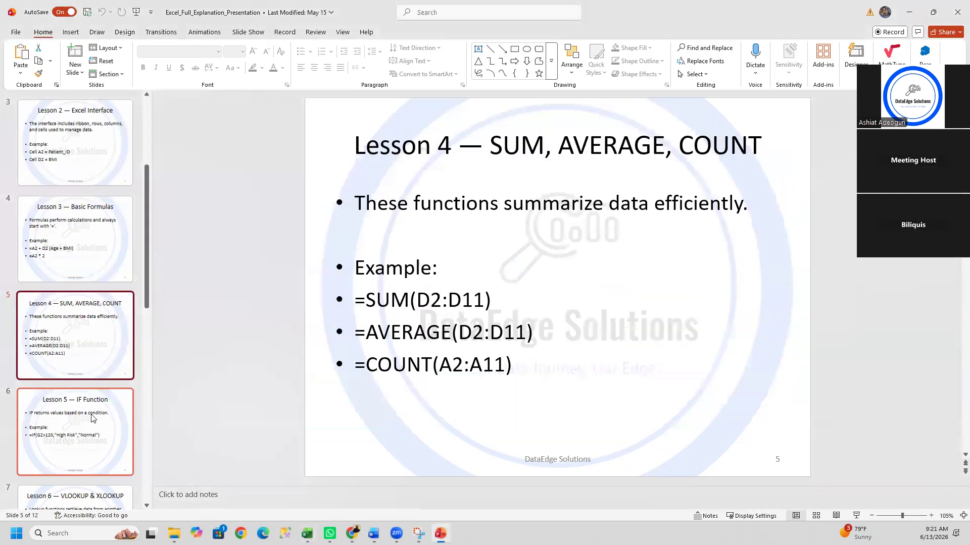
left_click(92, 418)
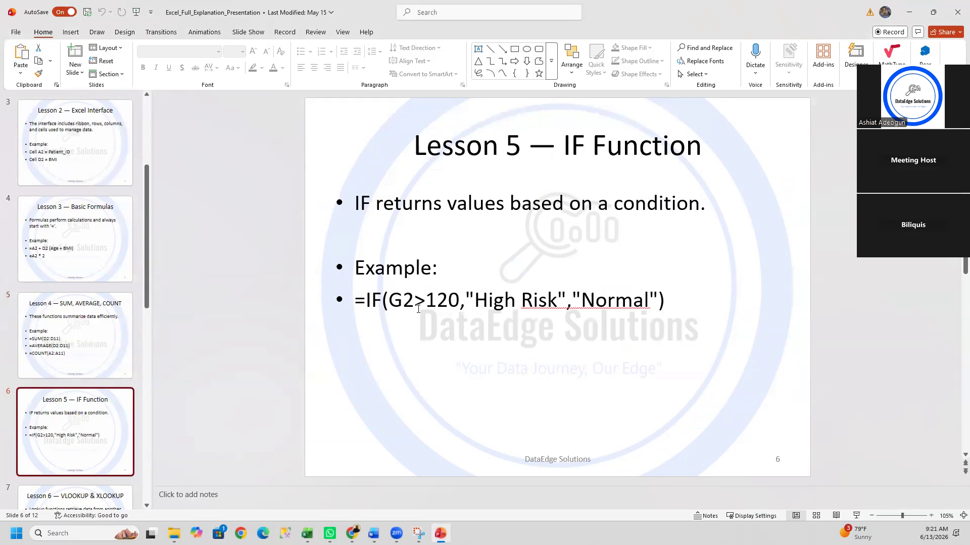
mouse_move(307, 529)
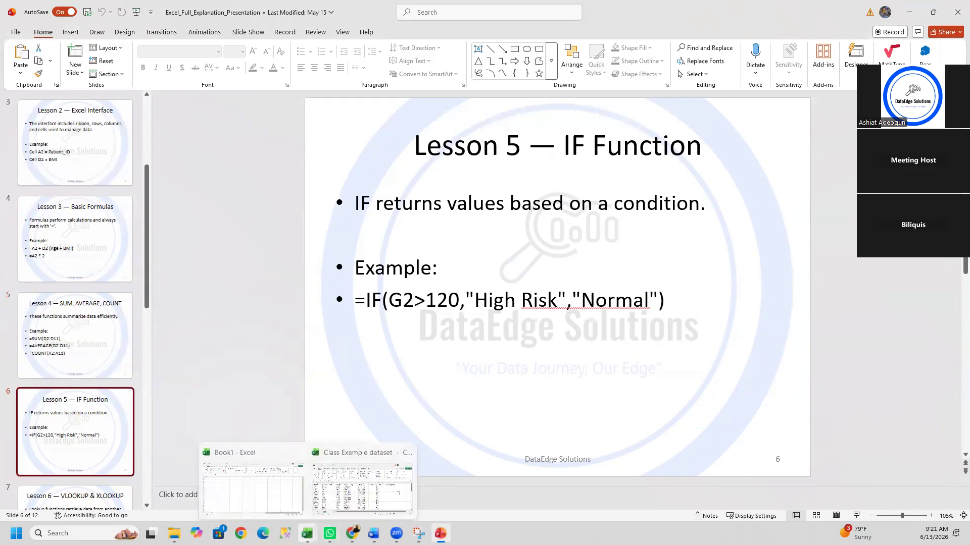
left_click(369, 472)
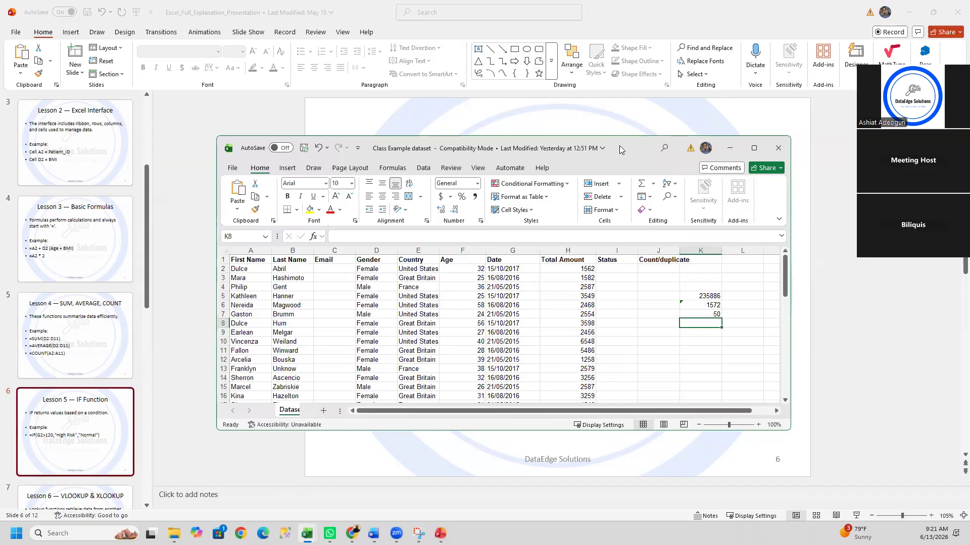
left_click_drag(619, 145, 606, 331)
Step: Try to enter the formula =IF(H2>1562,'Female','Male') in cell K3
left_click(692, 461)
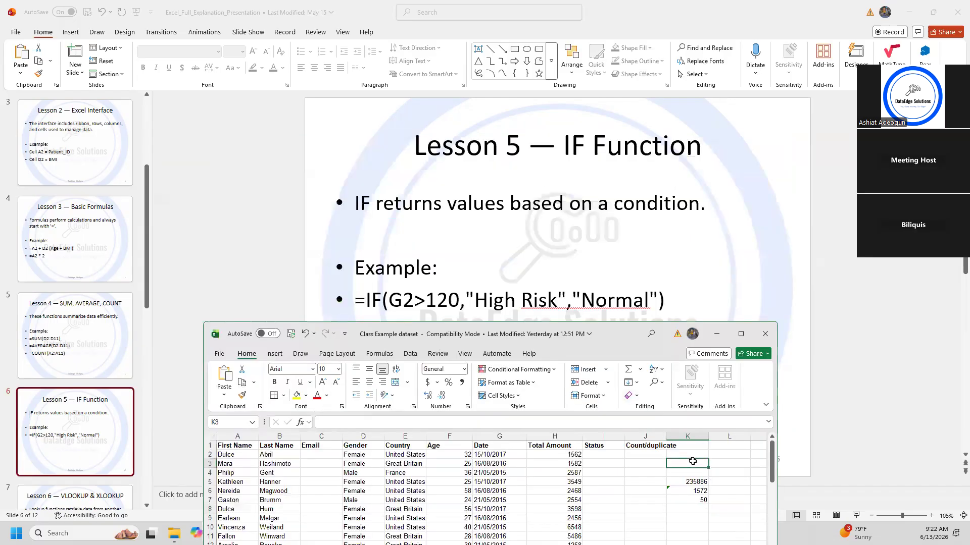
type("=if")
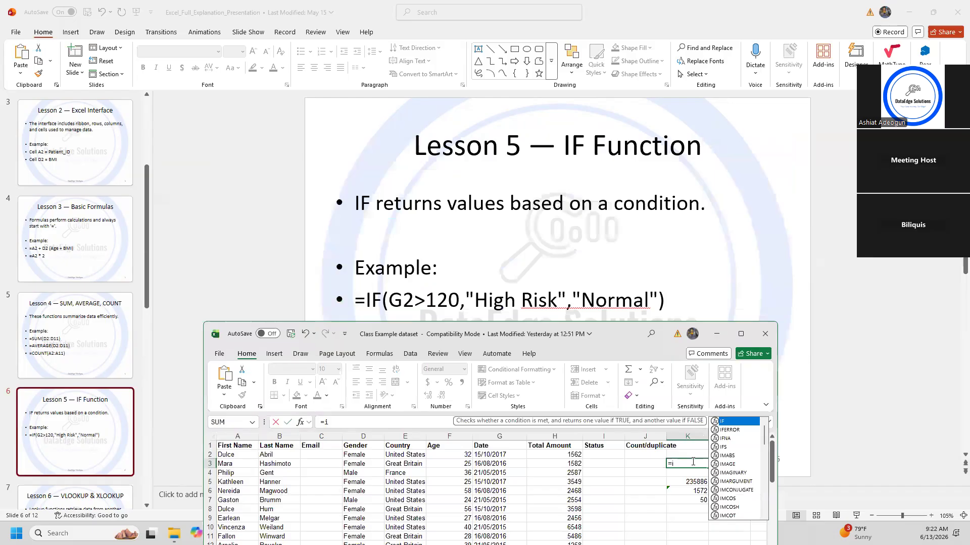
key("Tab")
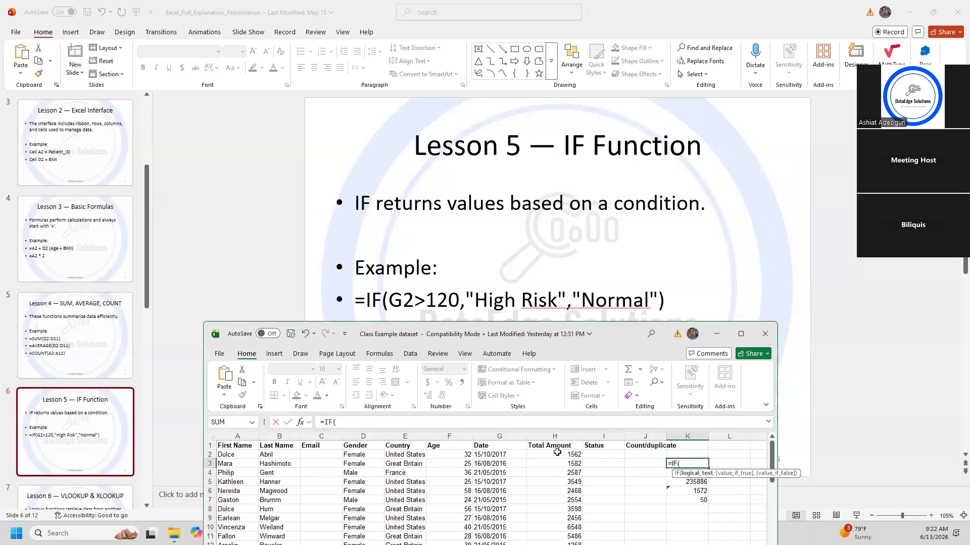
left_click(557, 452)
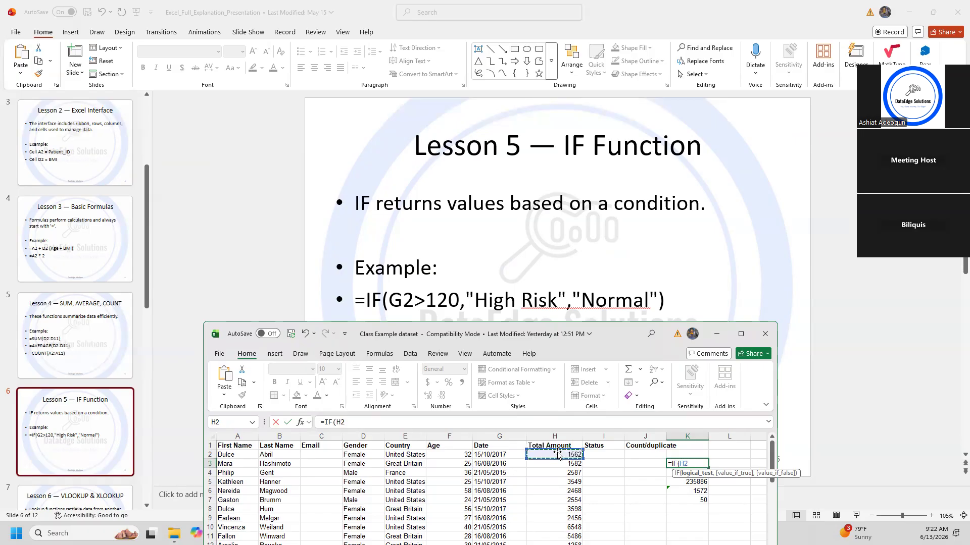
type(">1562.")
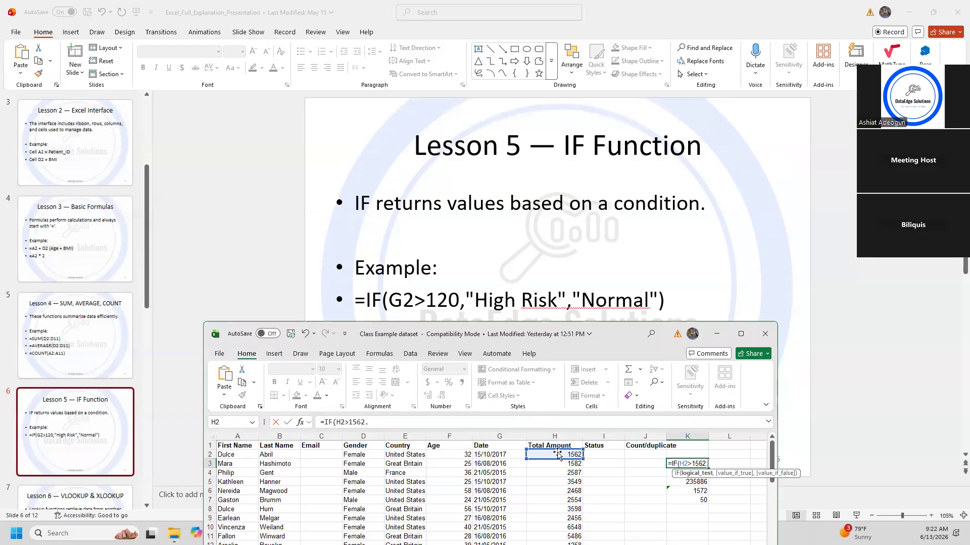
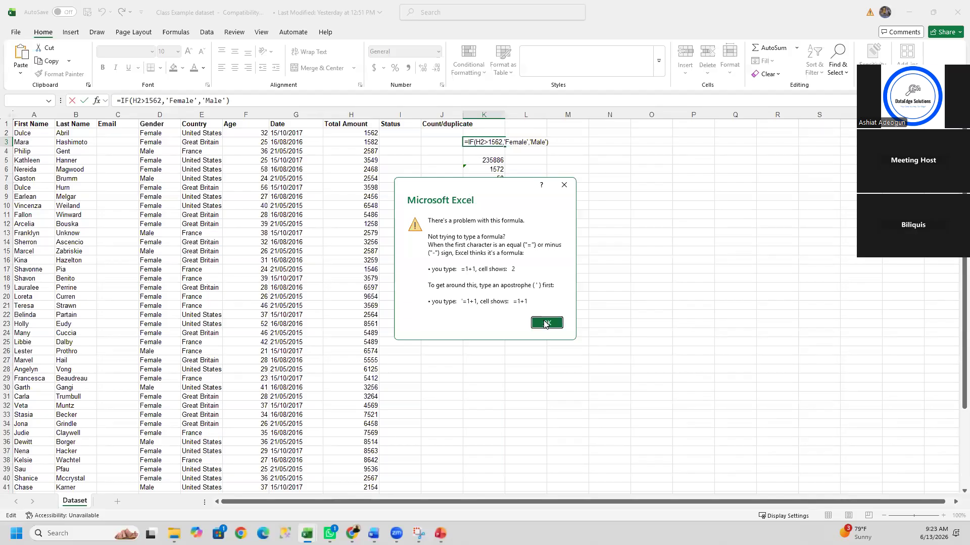
left_click(546, 323)
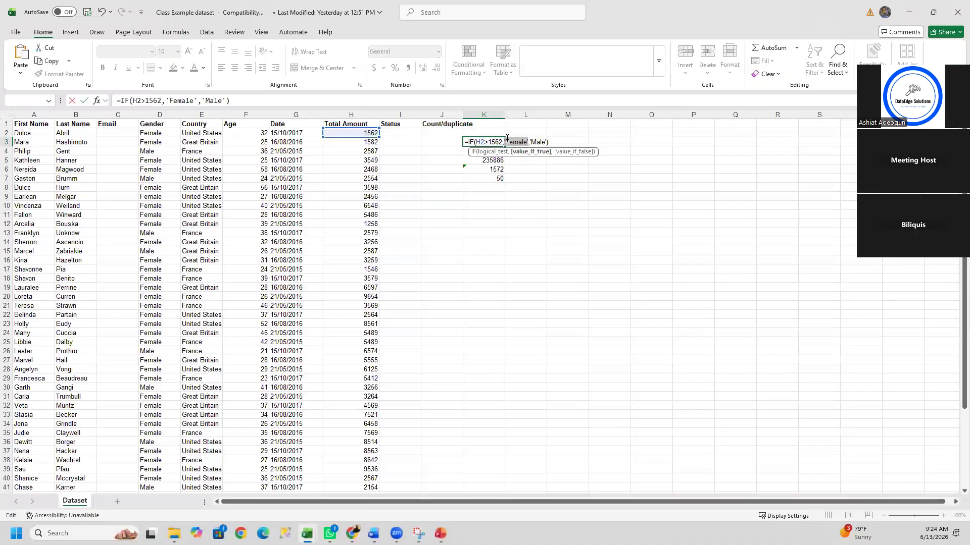
Step: Check the text arguments of the IF formula in K3, and clear the whole entry
left_click(506, 141)
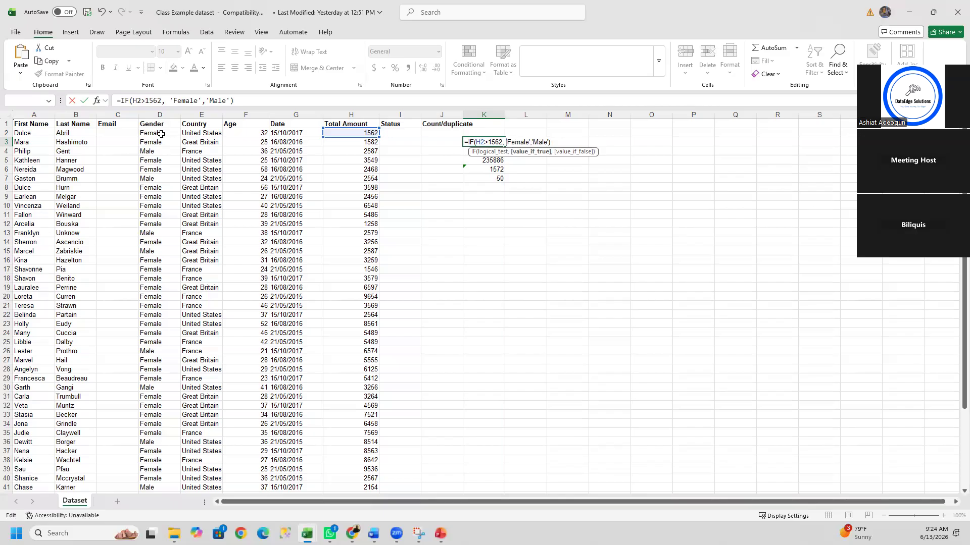
double_click(548, 142)
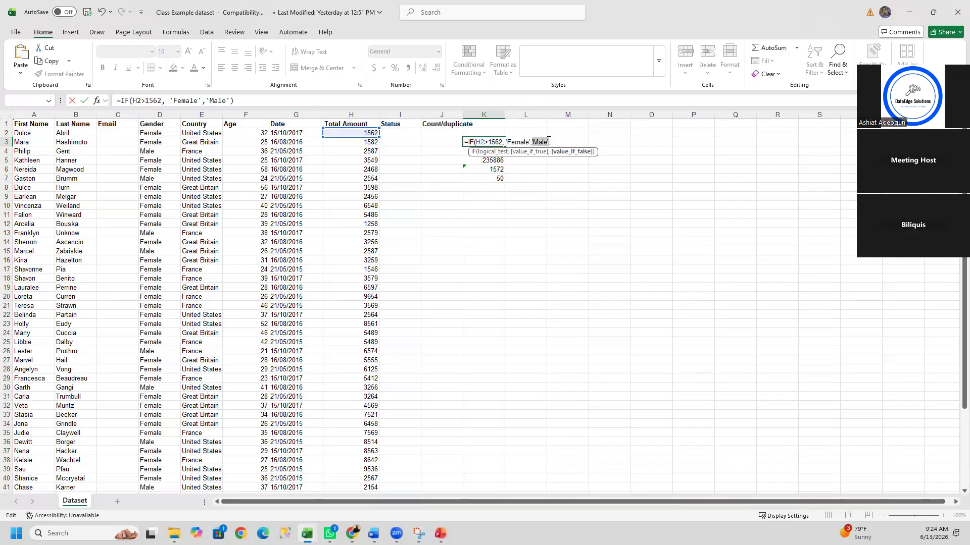
left_click(551, 142)
key("ctrl+a")
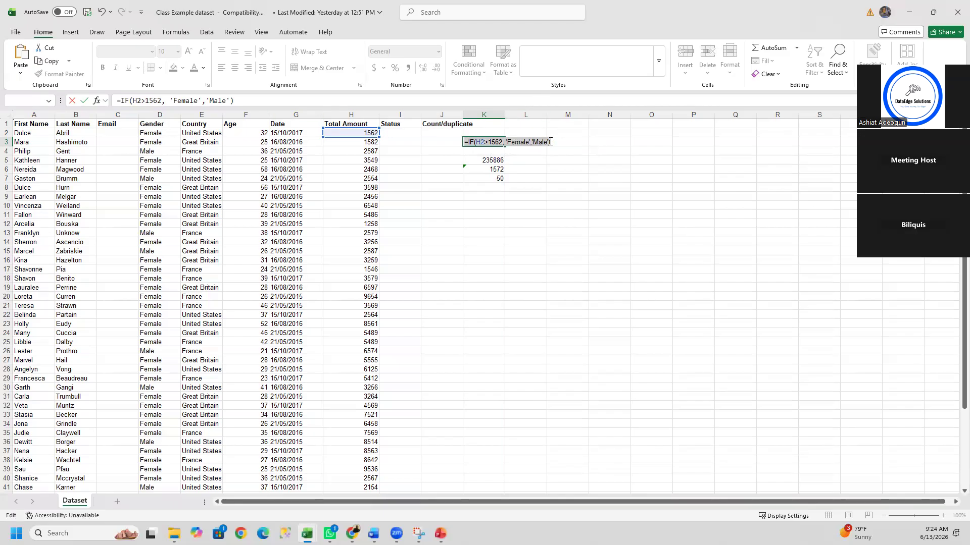
key("BackSpace")
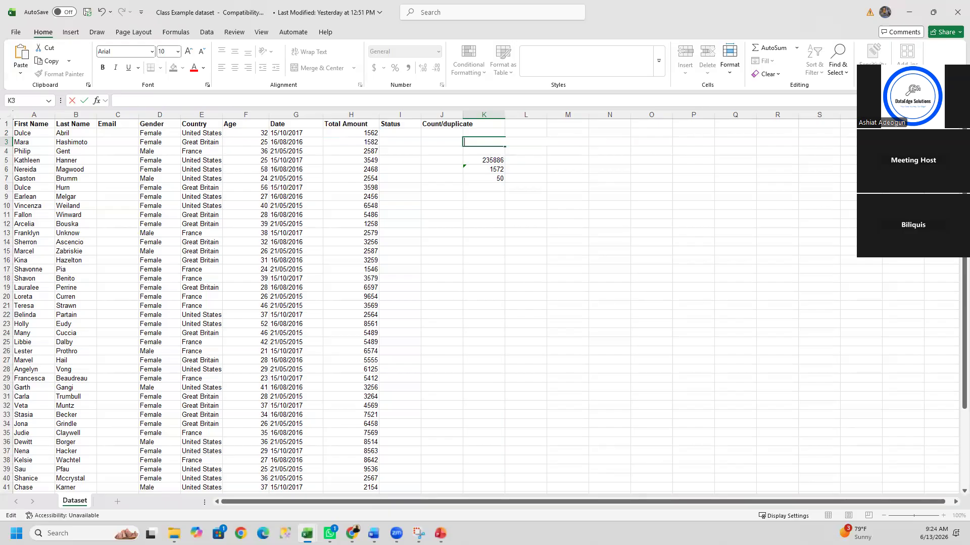
Step: Review the IF example on the Lesson 5 slide in PowerPoint, and return to the dataset workbook in Excel
key("alt+Tab")
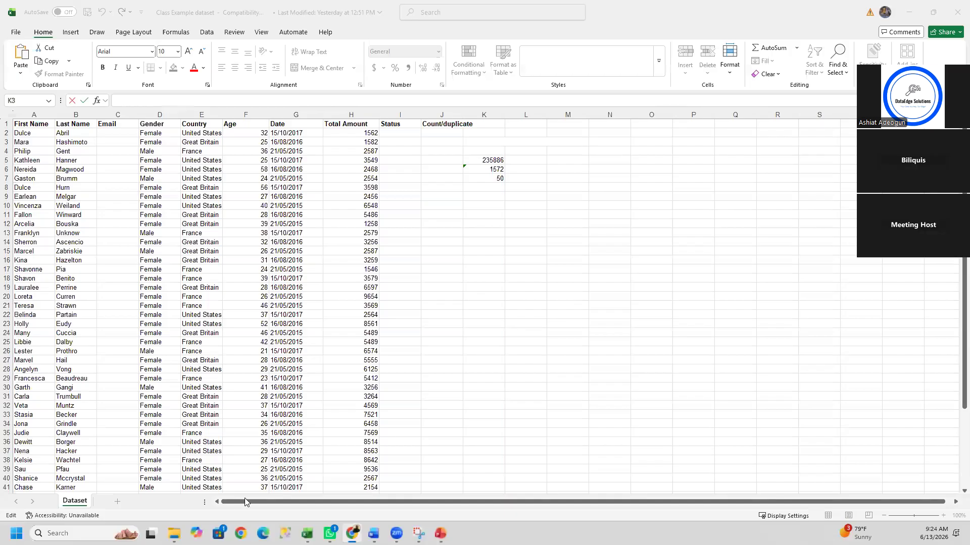
key("alt+Tab")
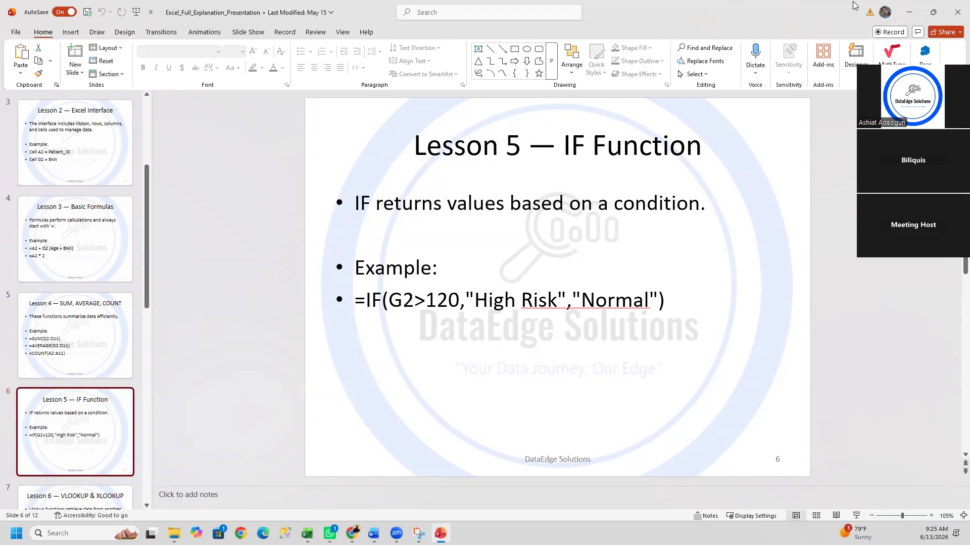
key("alt+Tab")
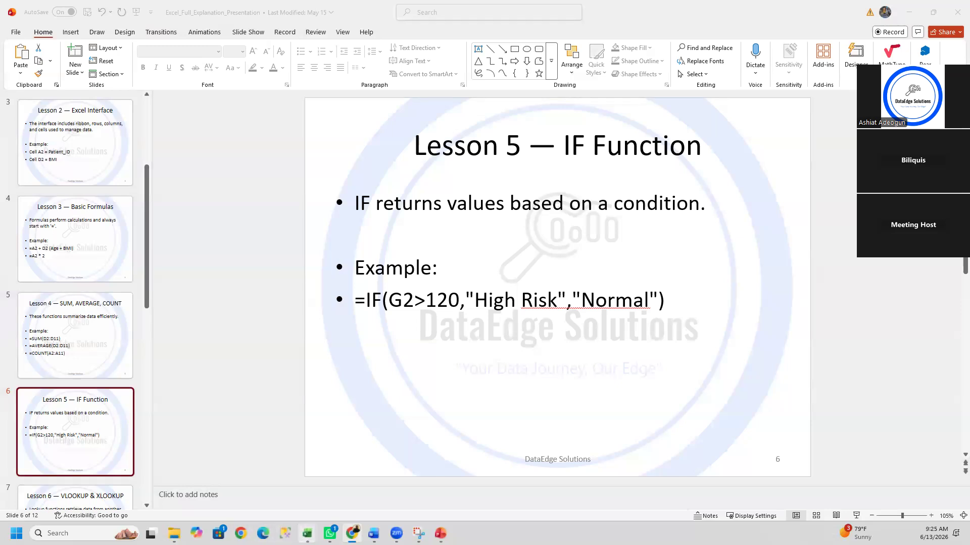
mouse_move(307, 533)
left_click(352, 456)
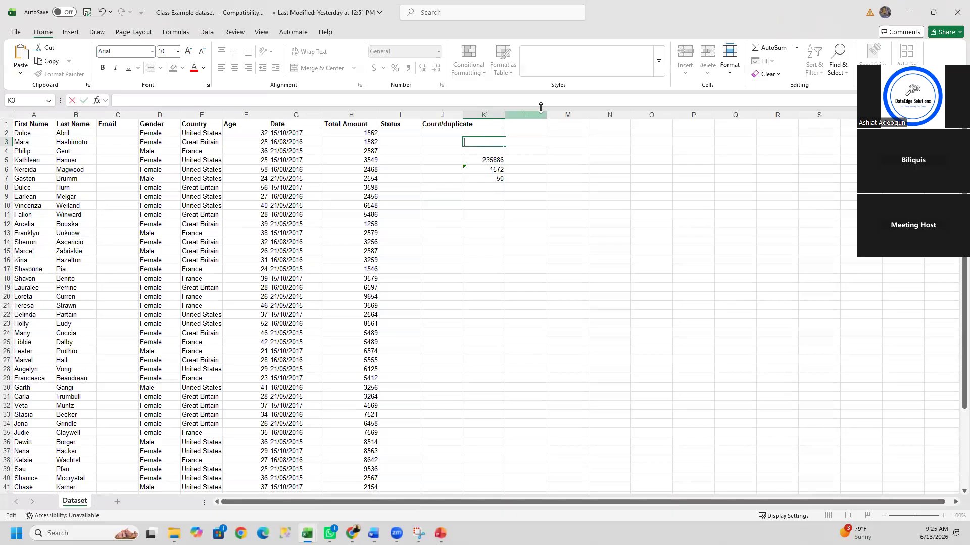
Step: Start an IF formula in cell L2 that tests whether the Total Amount in H2 is greater than 2000
left_click(532, 124)
left_click(532, 131)
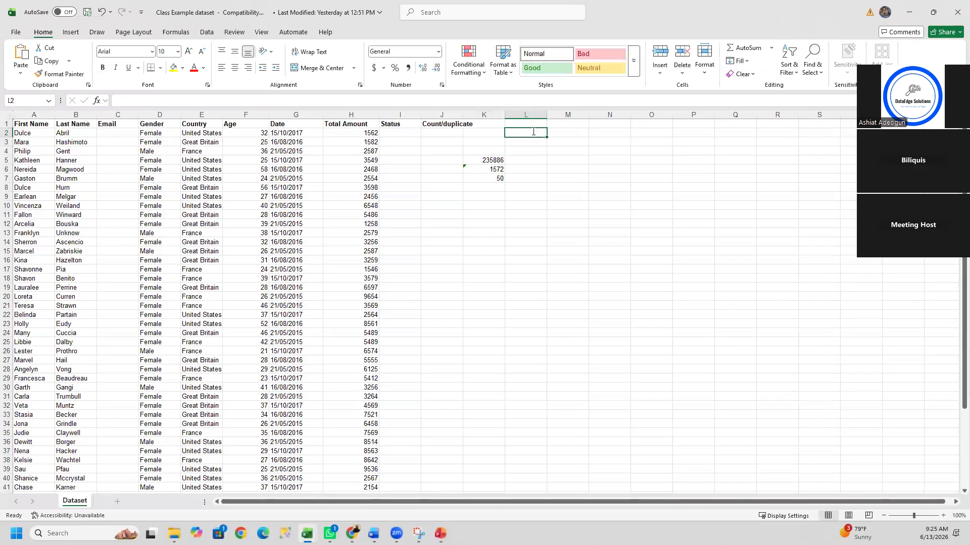
type("if")
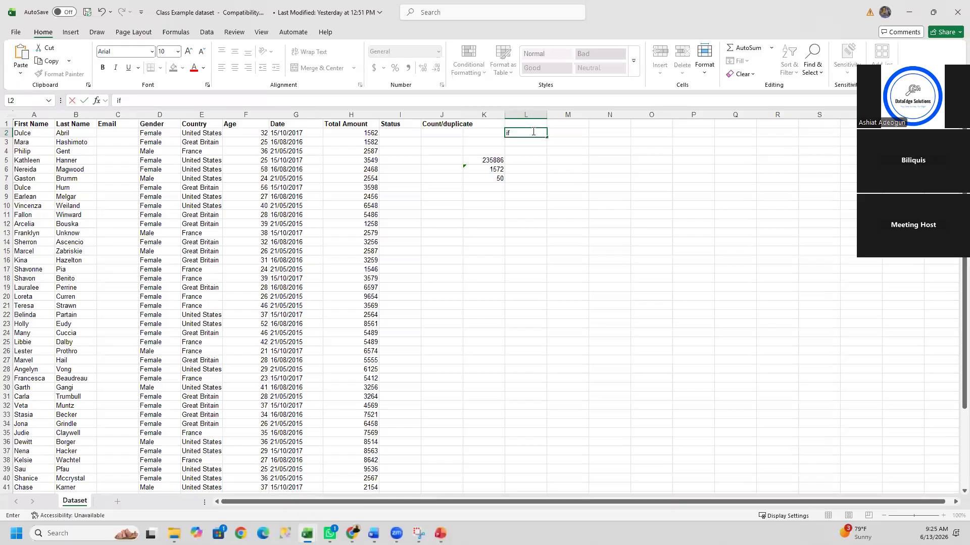
type(" (")
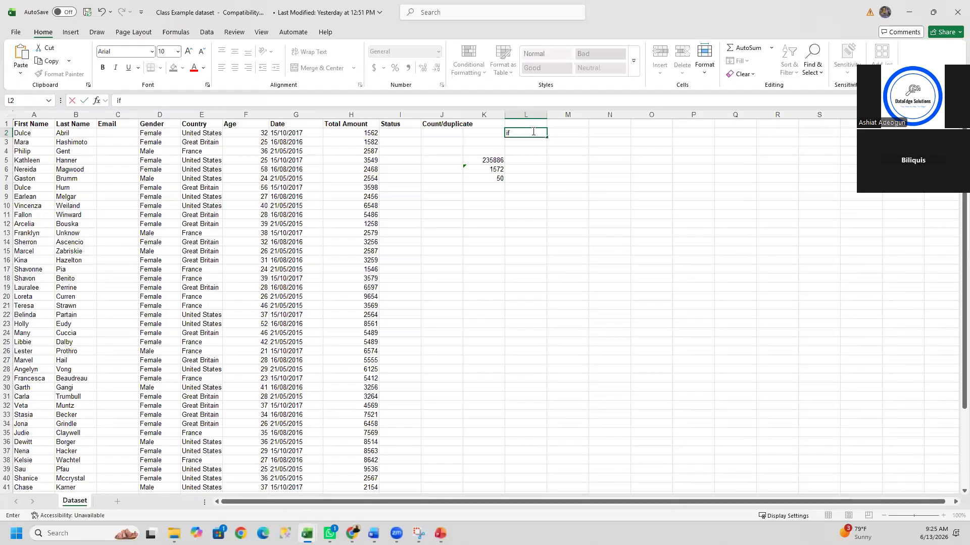
type("=")
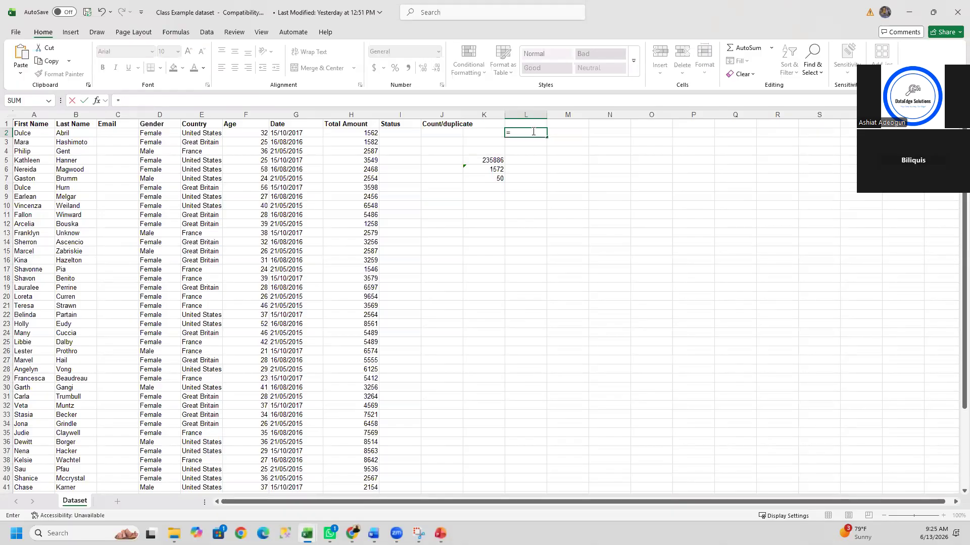
type("if")
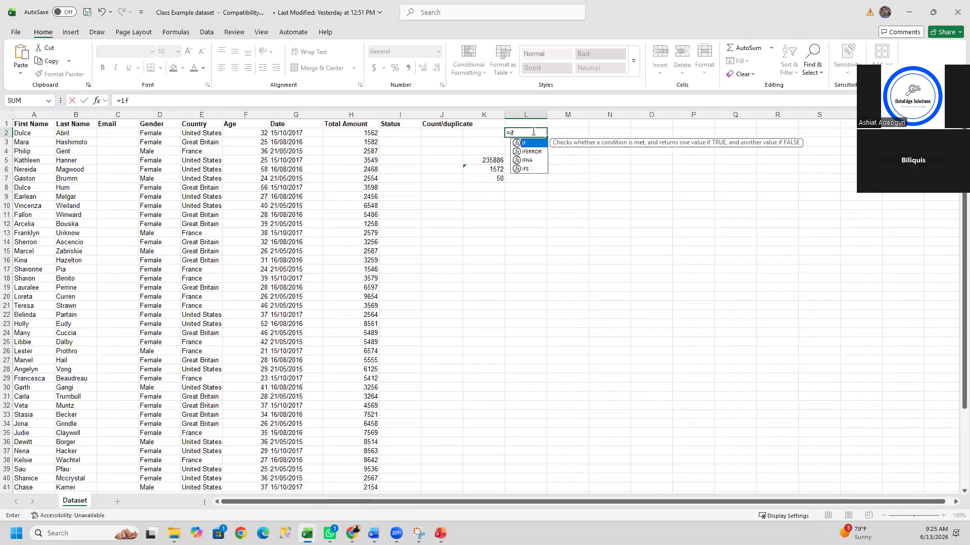
double_click(527, 144)
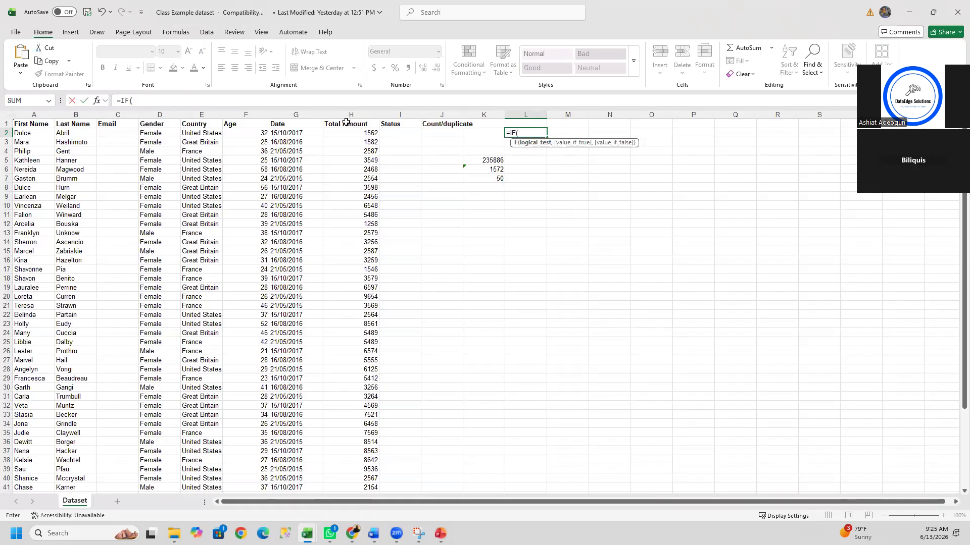
left_click(358, 133)
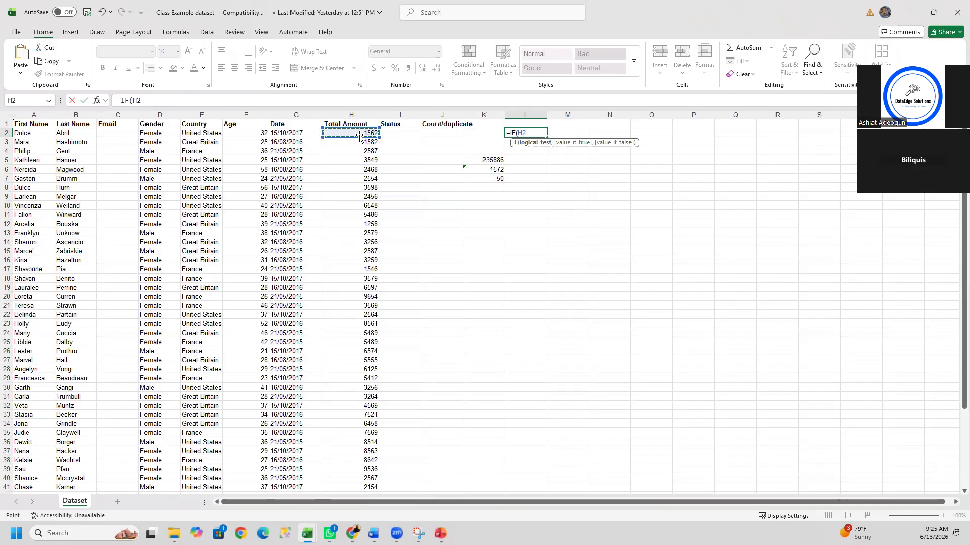
type(".?>")
key("BackSpace")
key("BackSpace")
type(">2000,")
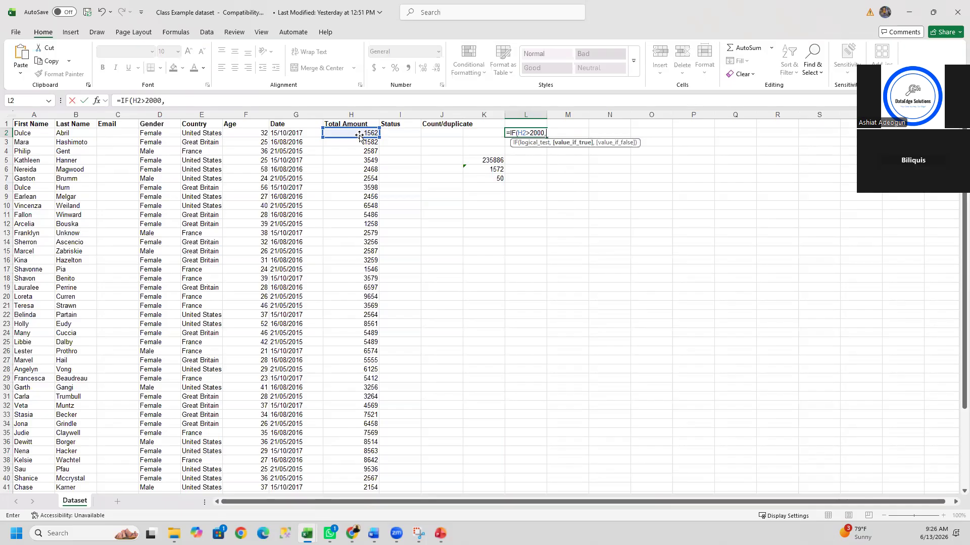
Step: Complete the L2 formula with "High sale" as the true result and "Low sales" as the false result
type("\"High sale\",")
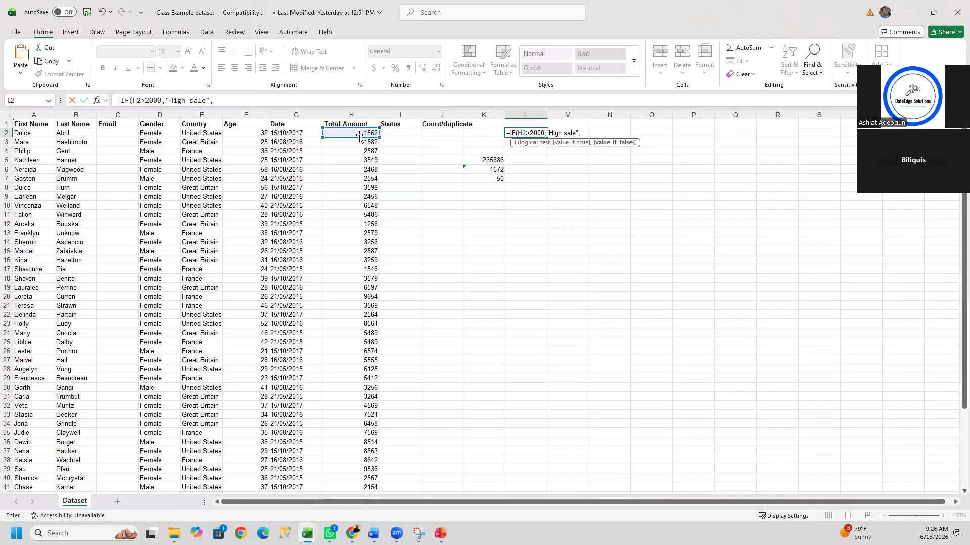
type("\"Low sales\"")
key("Return")
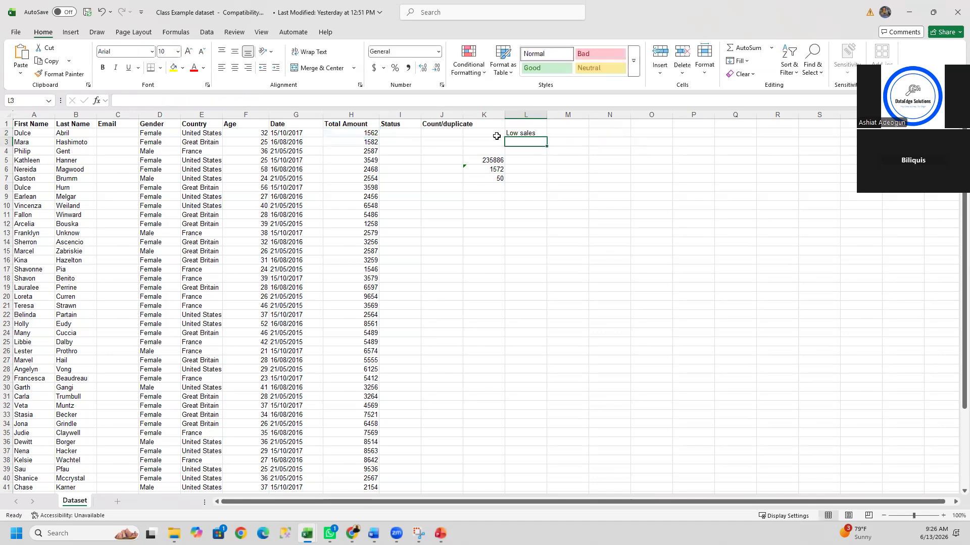
Step: Change the true result in L2's IF formula to "High sales", and select L2 to check the formula
left_click(523, 131)
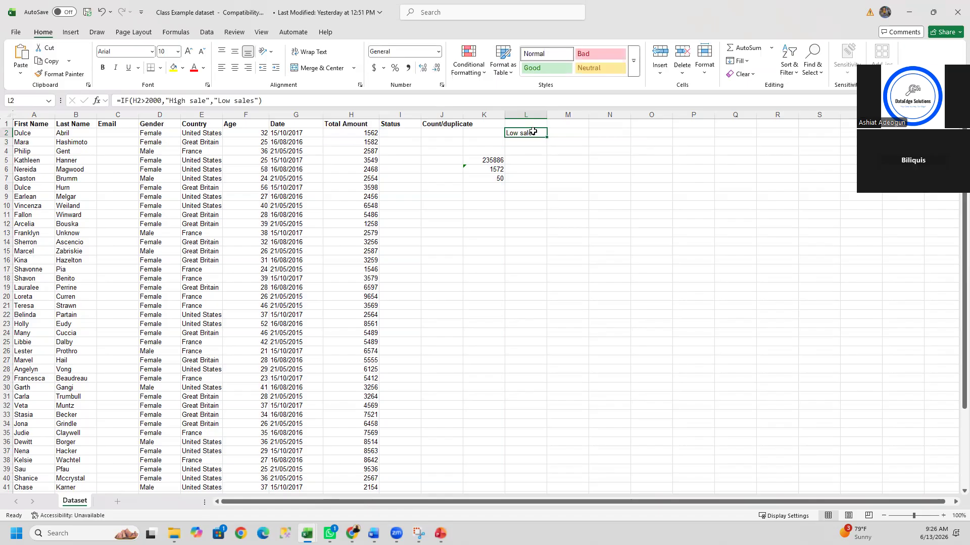
double_click(533, 132)
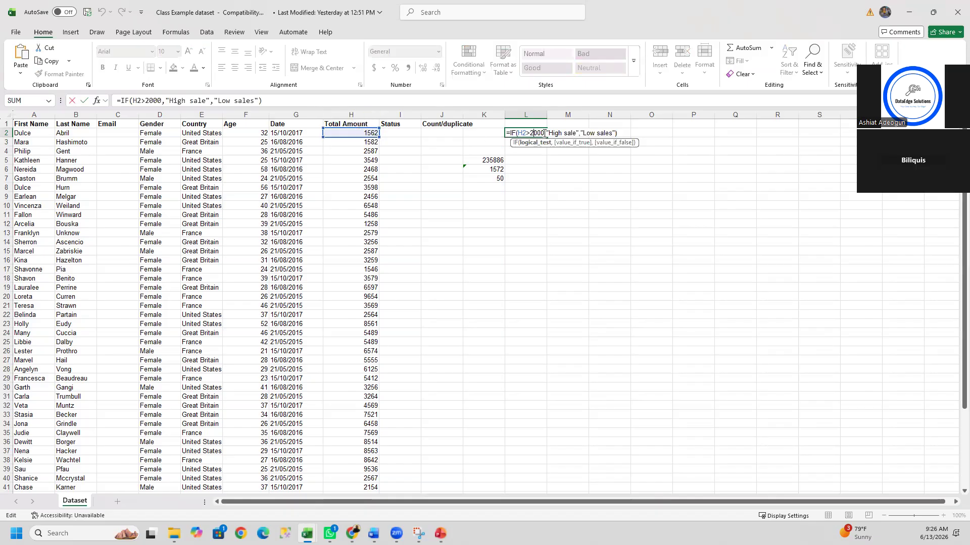
left_click(578, 133)
type("s")
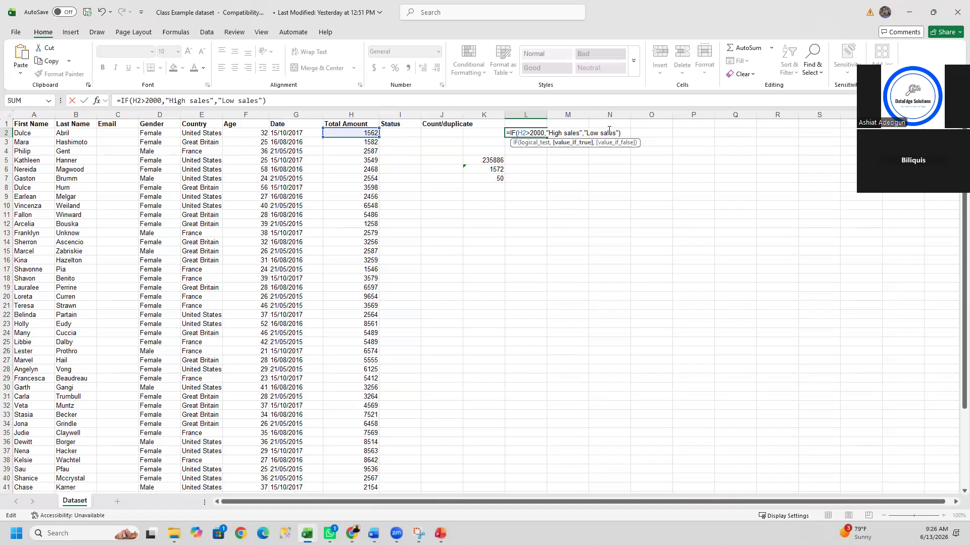
key("Return")
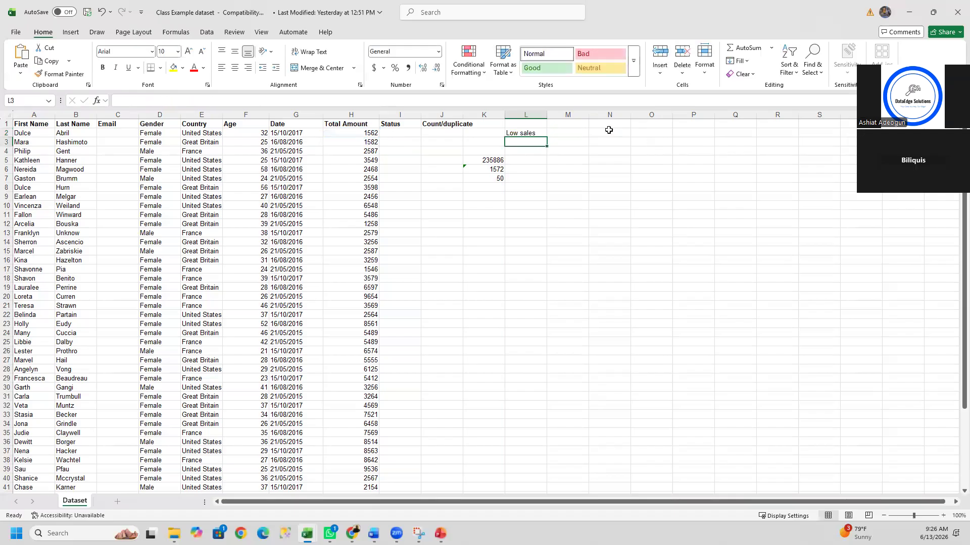
left_click(540, 132)
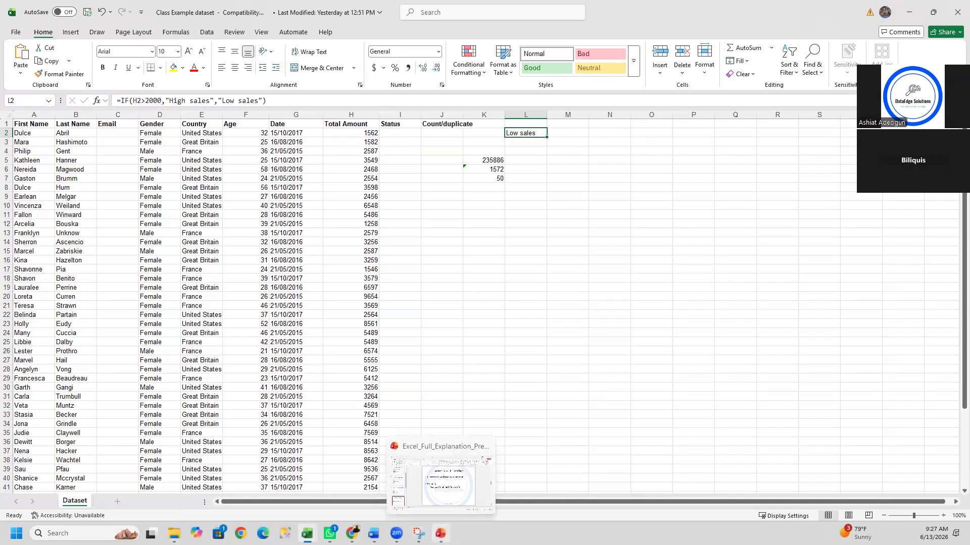
Step: Switch to PowerPoint and display the "Lesson 6 — VLOOKUP & XLOOKUP" slide
left_click(440, 534)
left_click(66, 493)
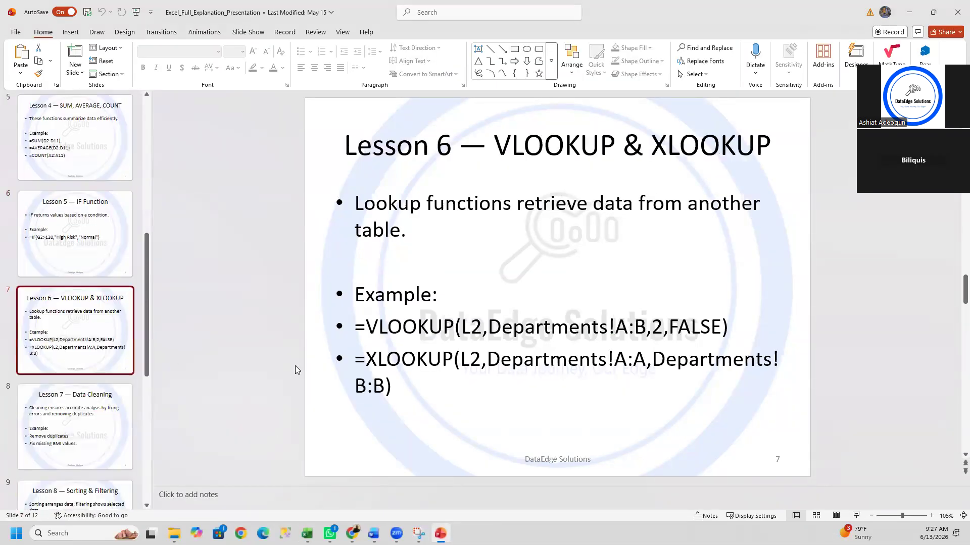
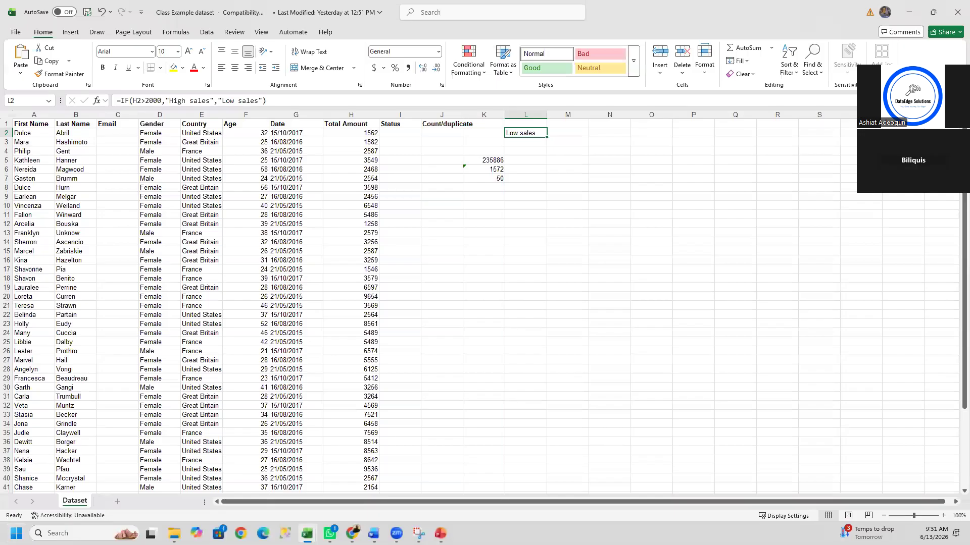
Step: Return to the Class Example dataset workbook in Excel and inspect the SUM formula in K5
key("alt+Tab")
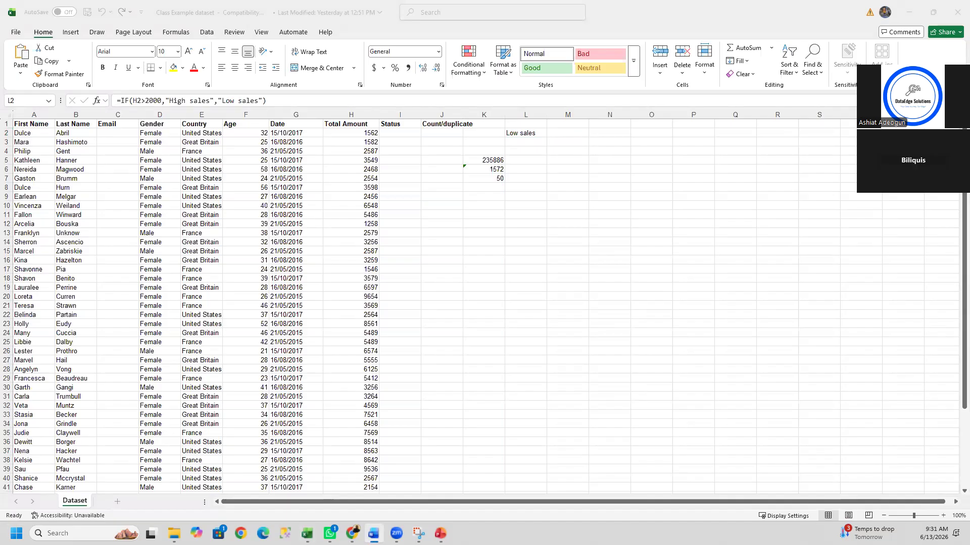
key("alt+Tab")
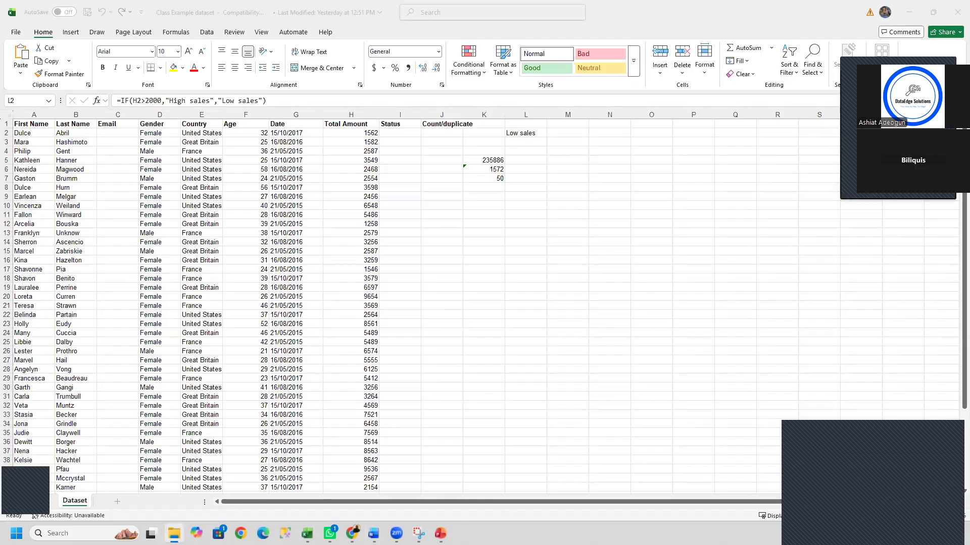
key("alt+Tab")
key("alt+Tab")
left_click(489, 159)
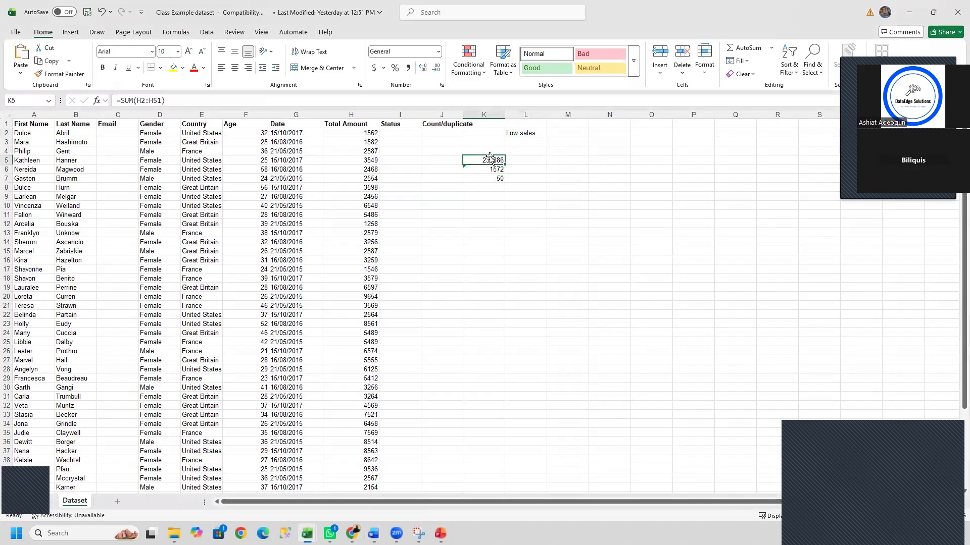
Step: Clear the SUM, AVERAGE and COUNT formulas from K5, K6 and K7 and the IF formula from L2
double_click(490, 159)
left_click(499, 168)
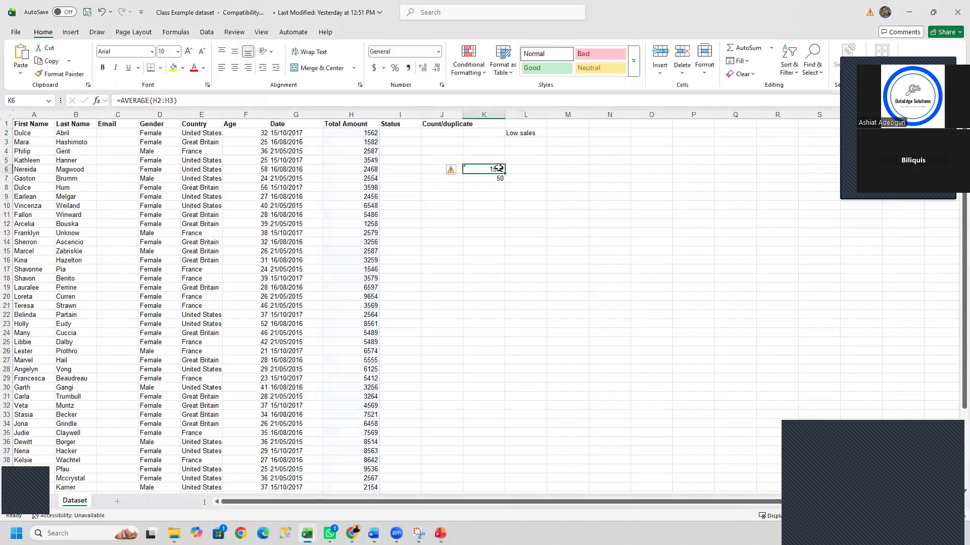
key("BackSpace")
left_click(501, 178)
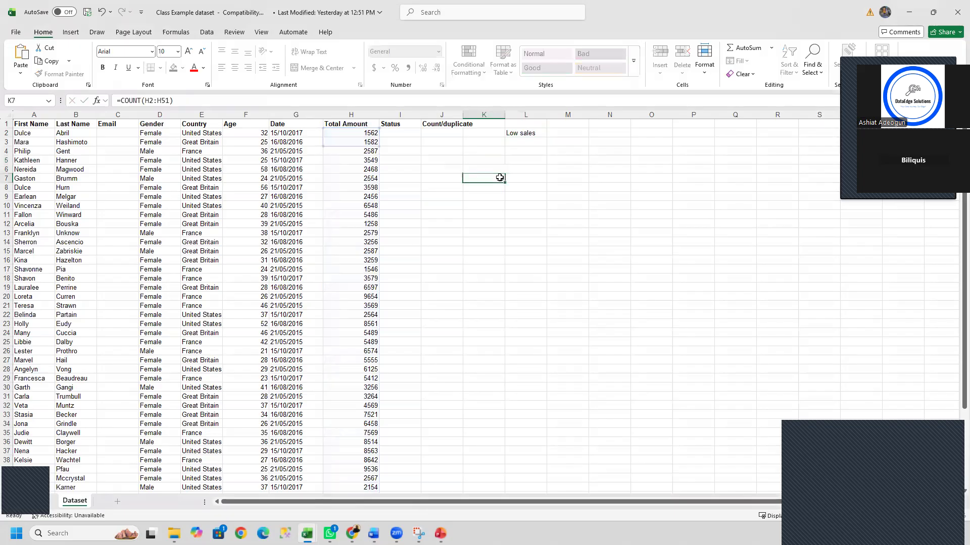
key("BackSpace")
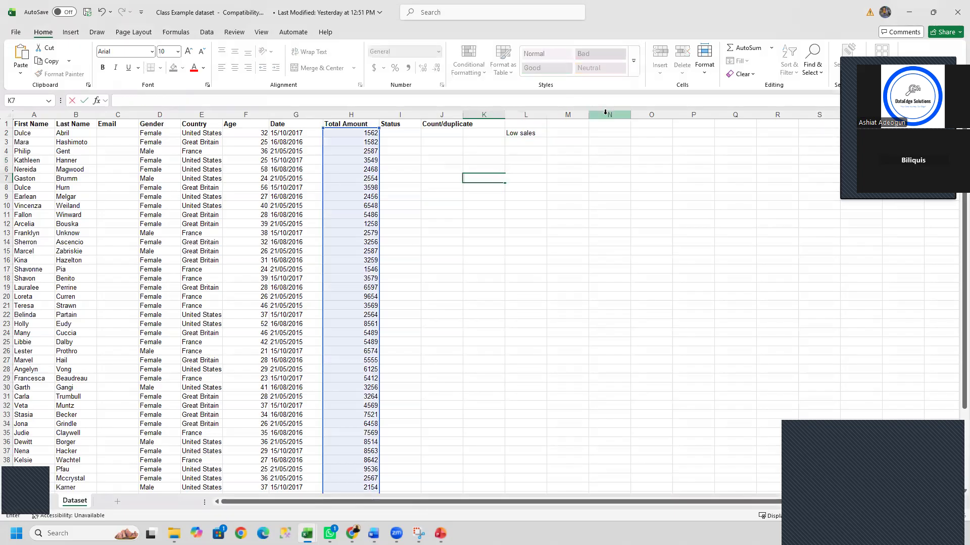
left_click(519, 132)
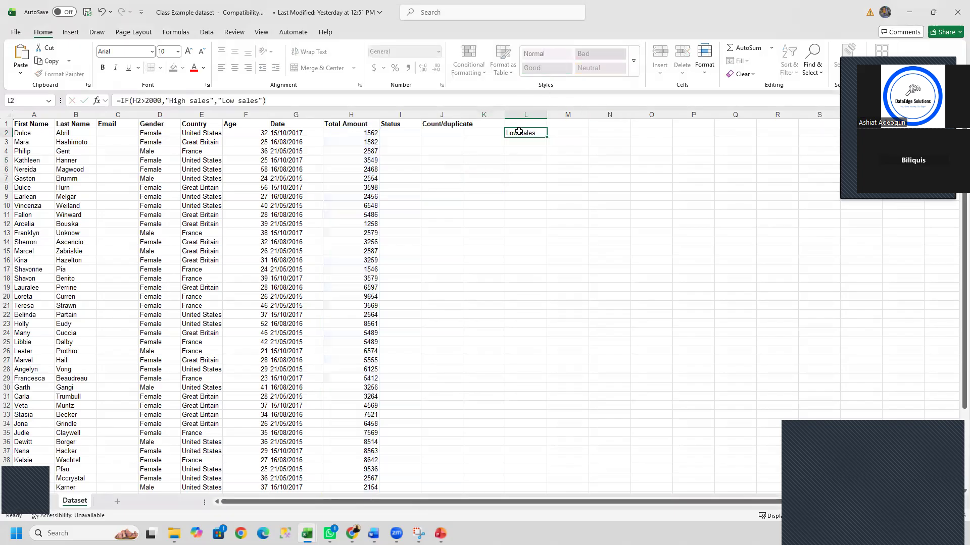
key("Delete")
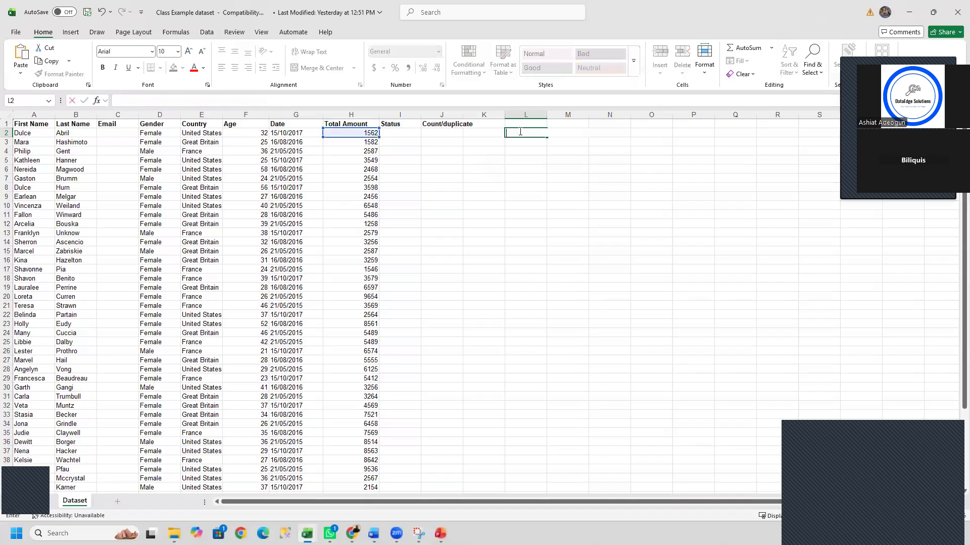
left_click(472, 268)
left_click(532, 235)
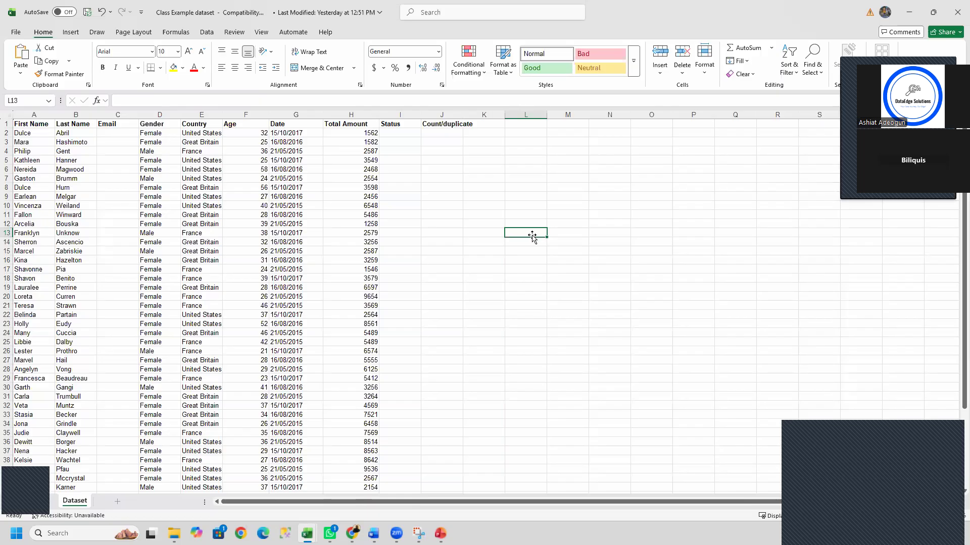
key("alt+Tab")
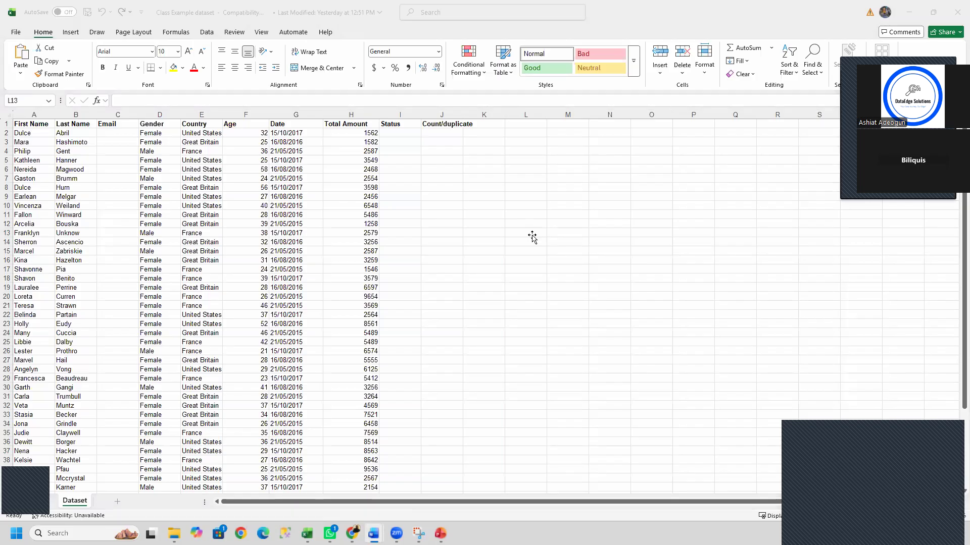
left_click(556, 173)
left_click(561, 169)
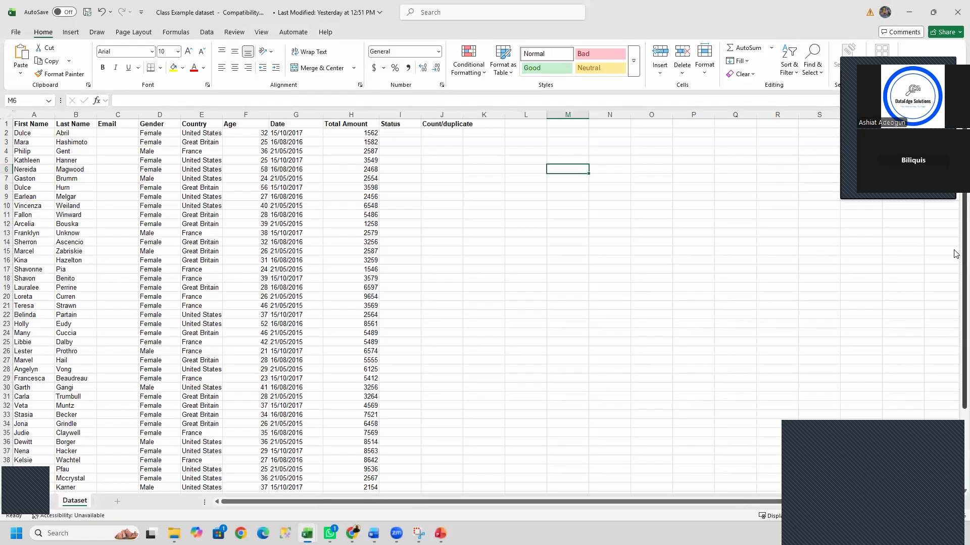
mouse_move(955, 254)
left_mouse_down()
mouse_move(957, 419)
mouse_move(956, 236)
left_mouse_up()
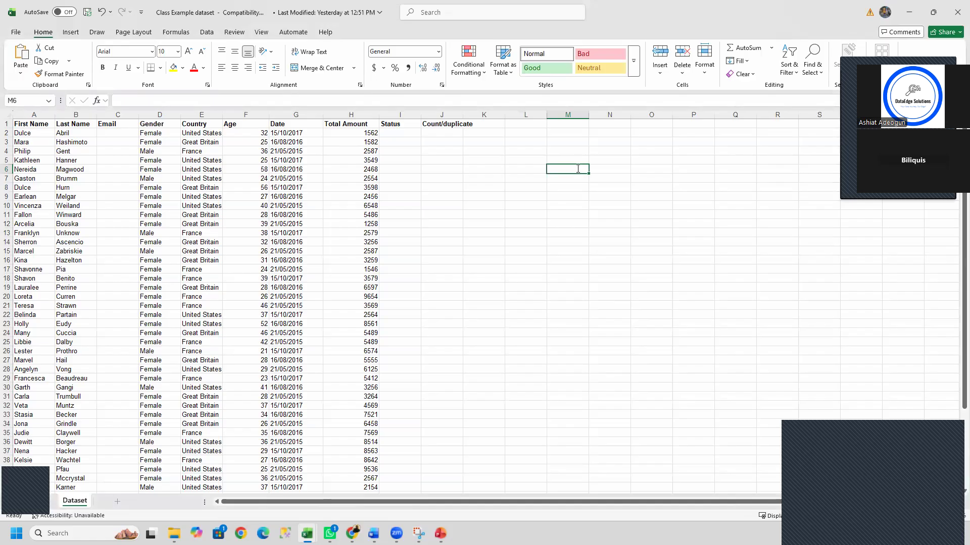
type("=")
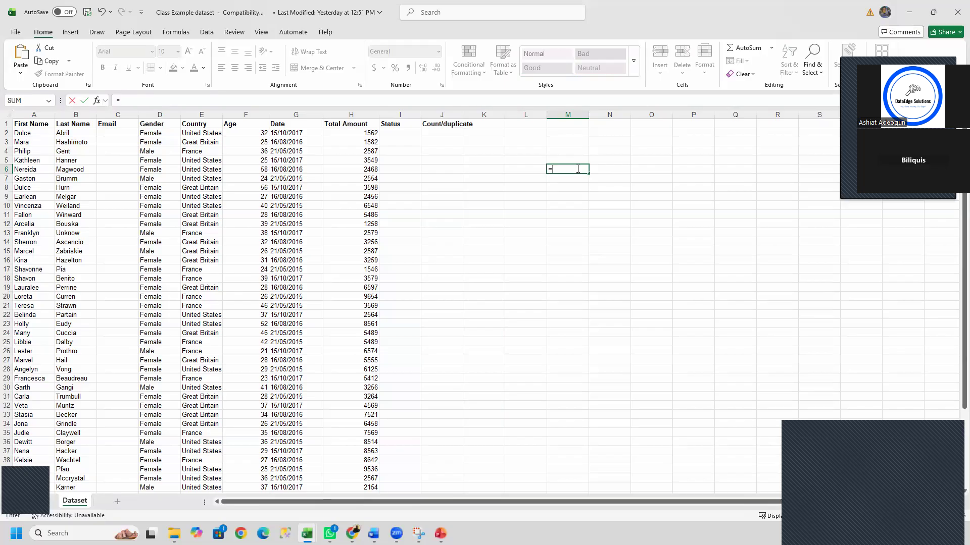
type("cou")
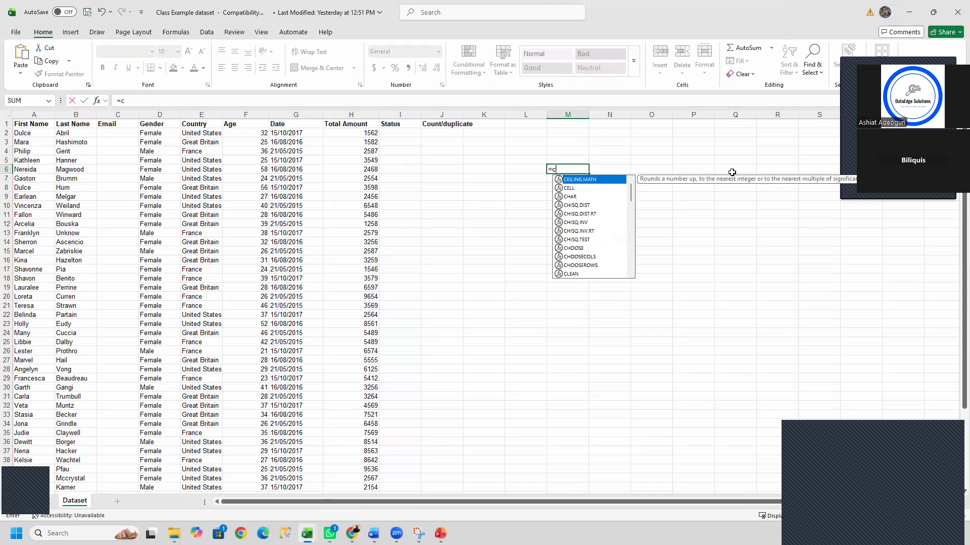
key("Escape")
key("Escape")
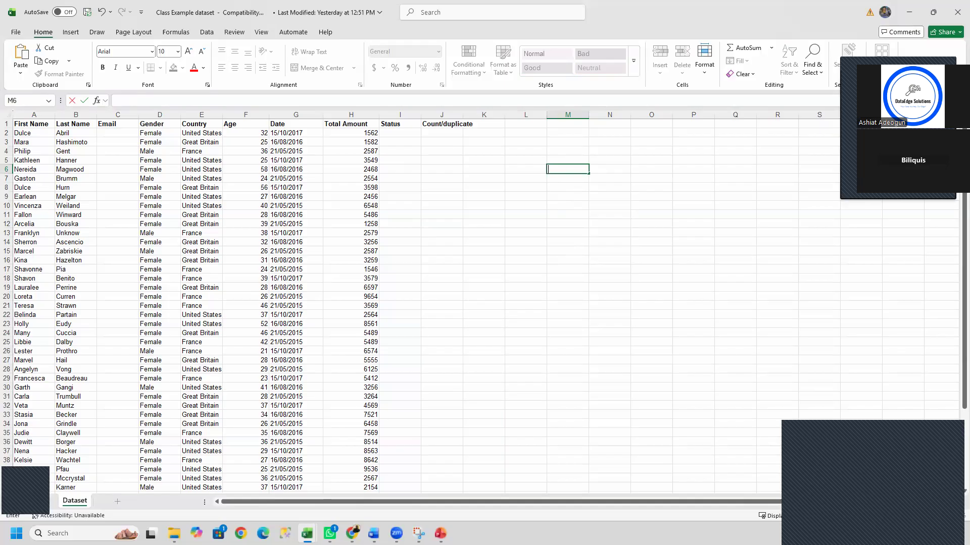
key("alt+Tab")
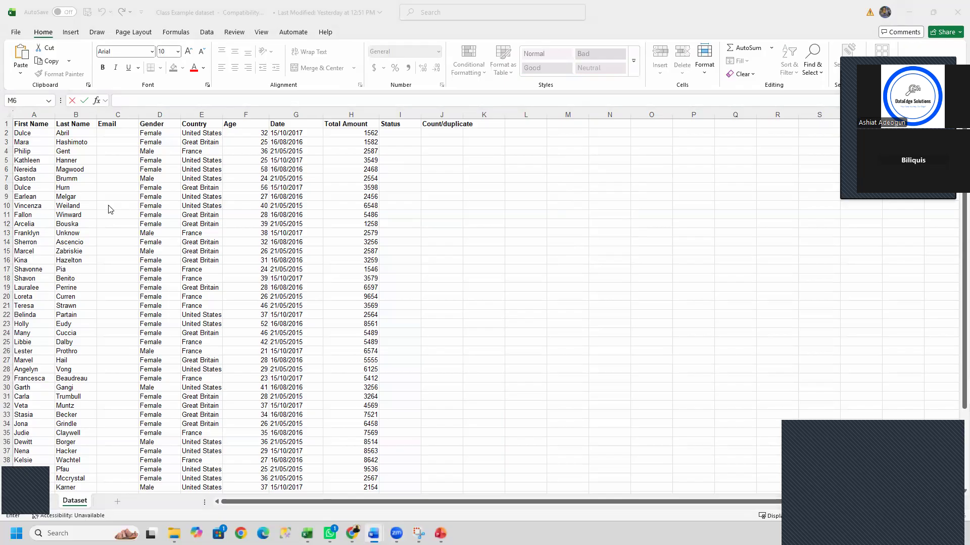
Step: Enter =COUNT(A:A) in M6 to count the entries in the First Name column
left_click(571, 175)
type("=")
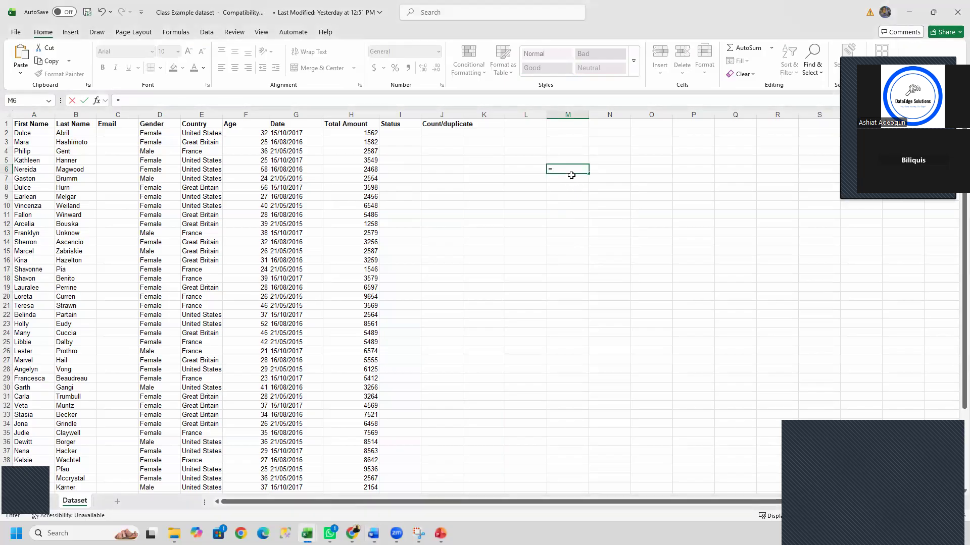
type("count")
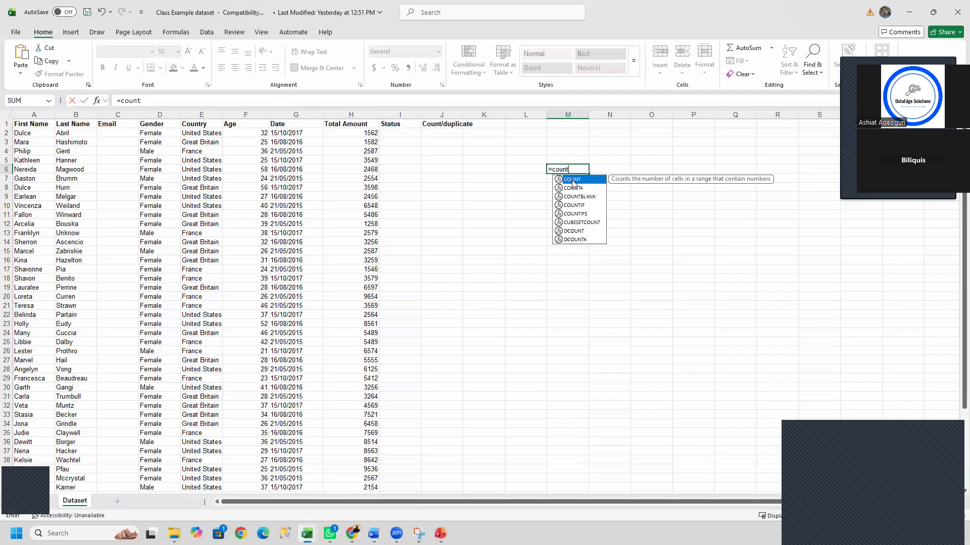
double_click(572, 180)
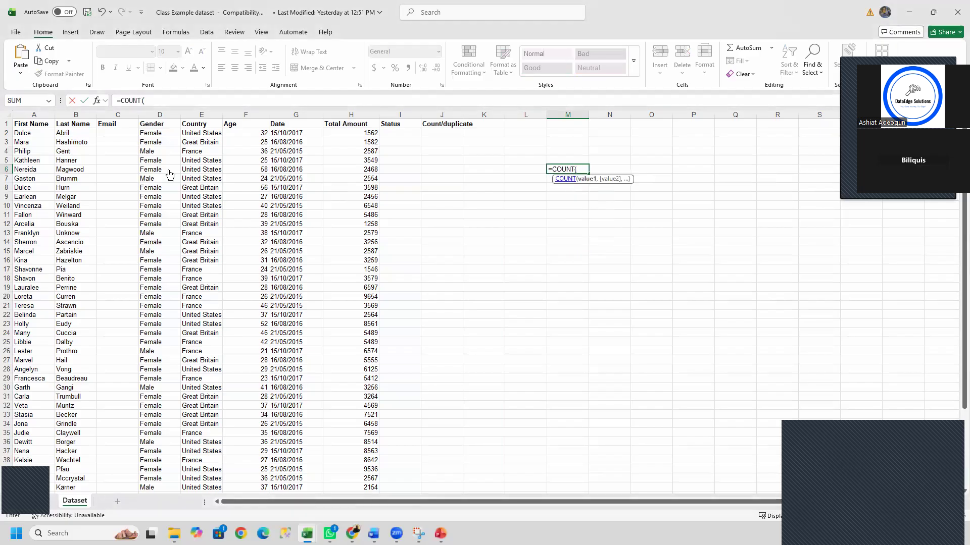
left_click(24, 113)
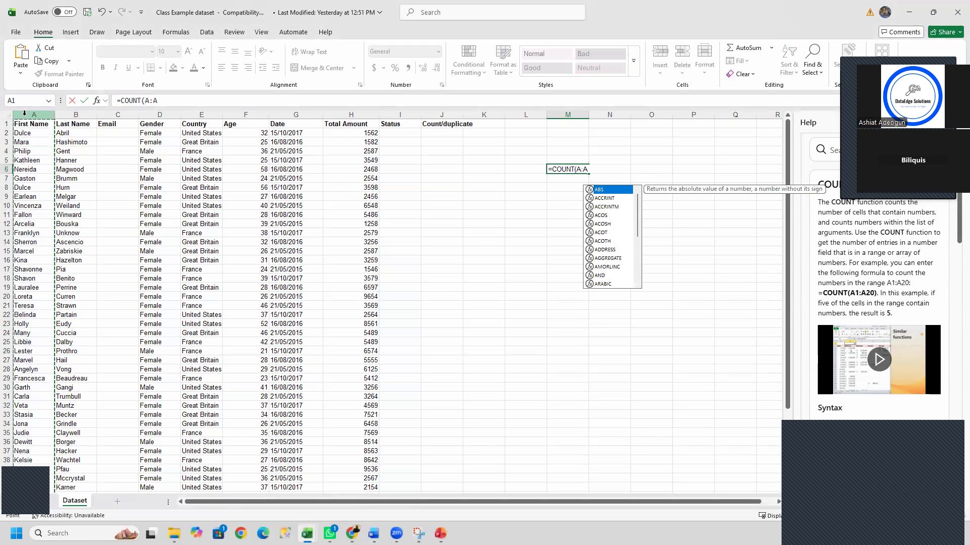
type(")")
left_click(594, 170)
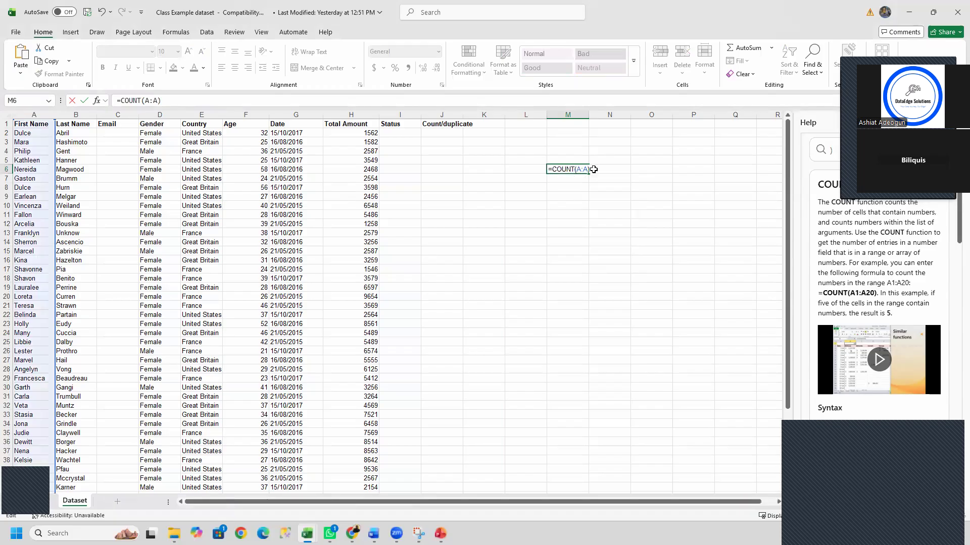
key("Return")
Step: Change the formula in M6 to =COUNTA(A:A)-1 to count the text entries without the header
left_click(578, 169)
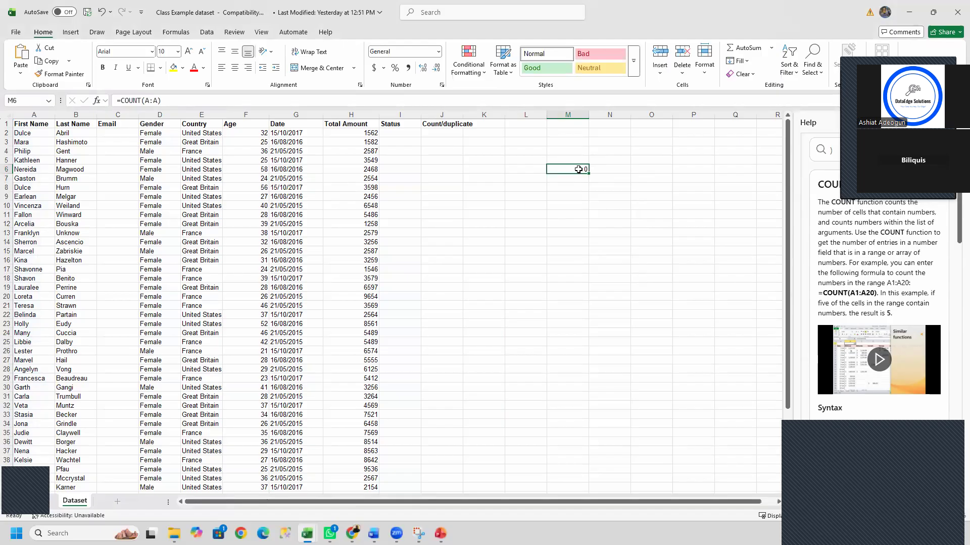
double_click(578, 169)
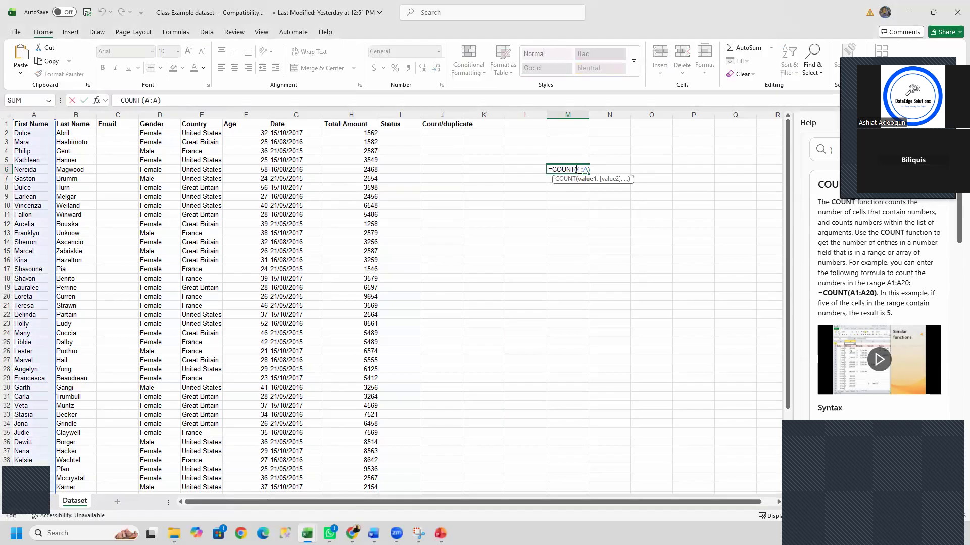
left_click(575, 170)
type("A")
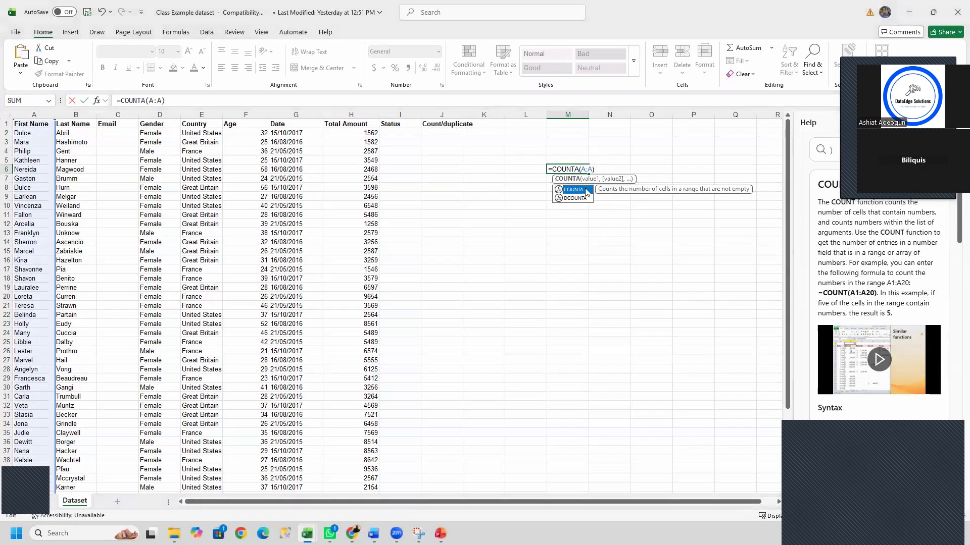
left_click(595, 166)
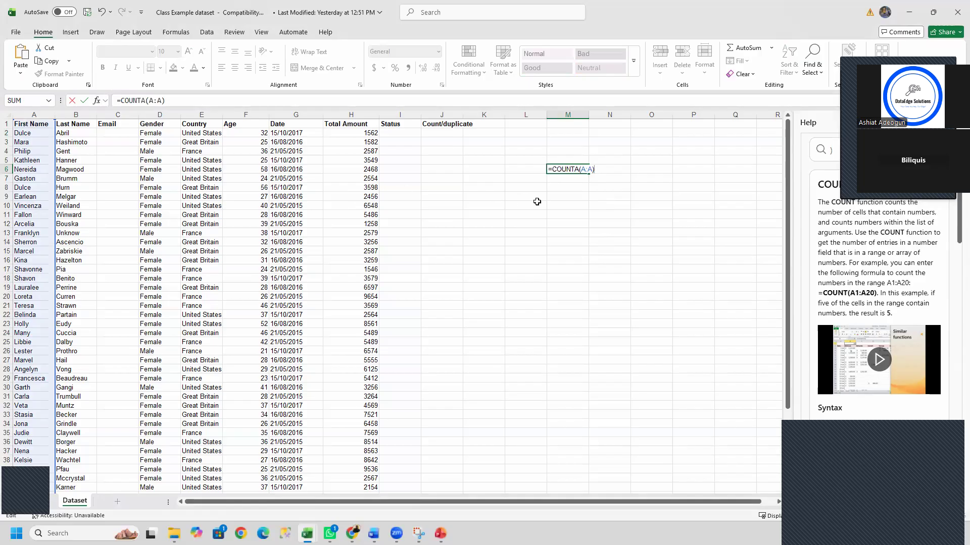
type("1")
key("Return")
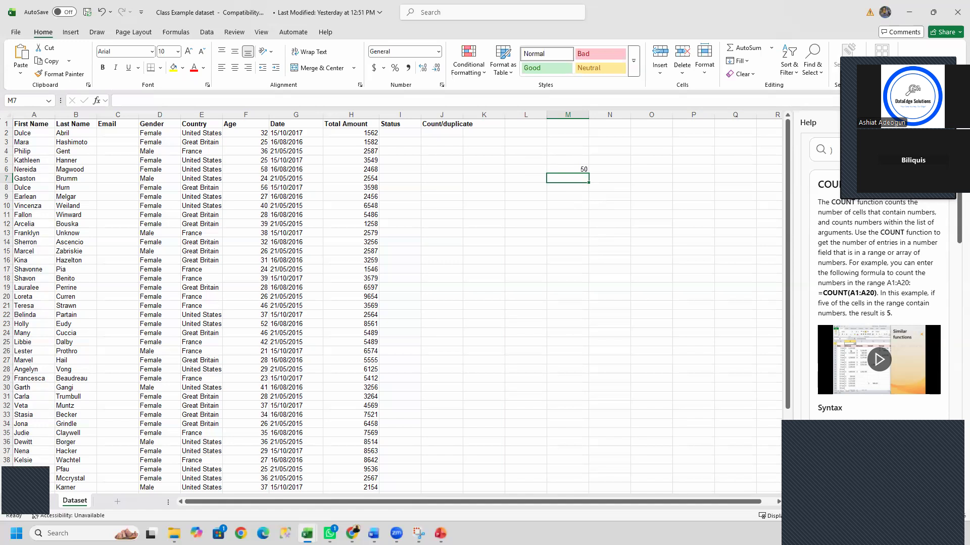
Step: Enter a COUNT formula over column A in M7, and inspect the COUNTA formula in M6 for comparison
key("alt+Tab")
key("alt+Tab")
type("=")
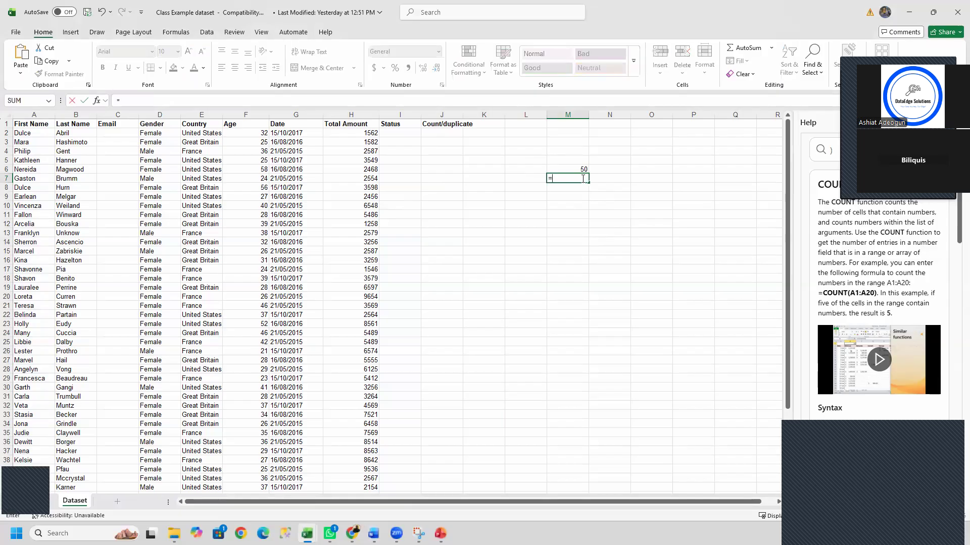
type("COUNT")
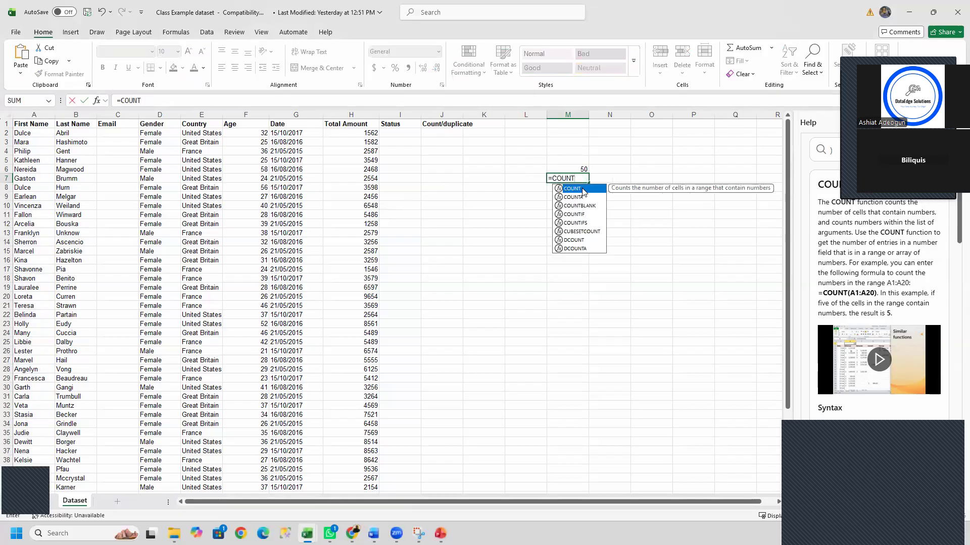
double_click(572, 189)
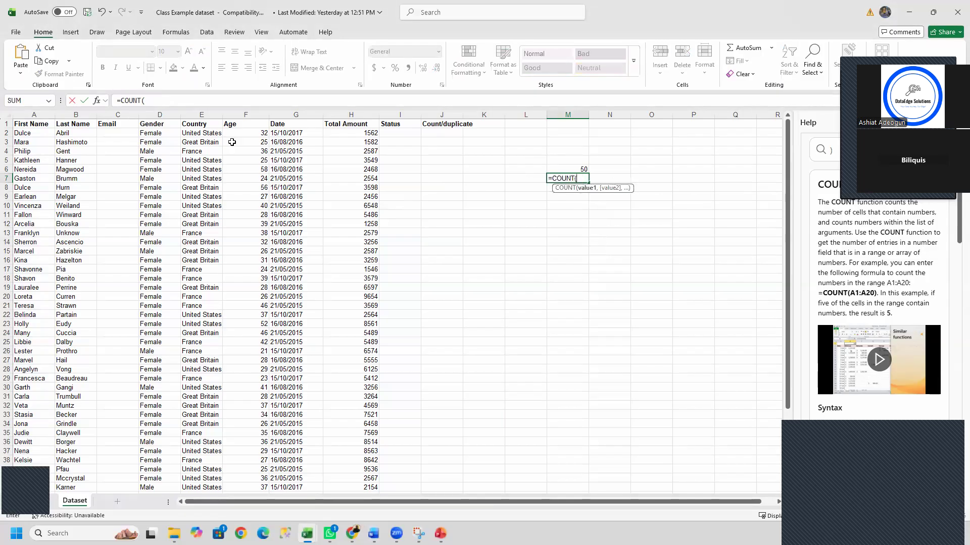
left_click(32, 115)
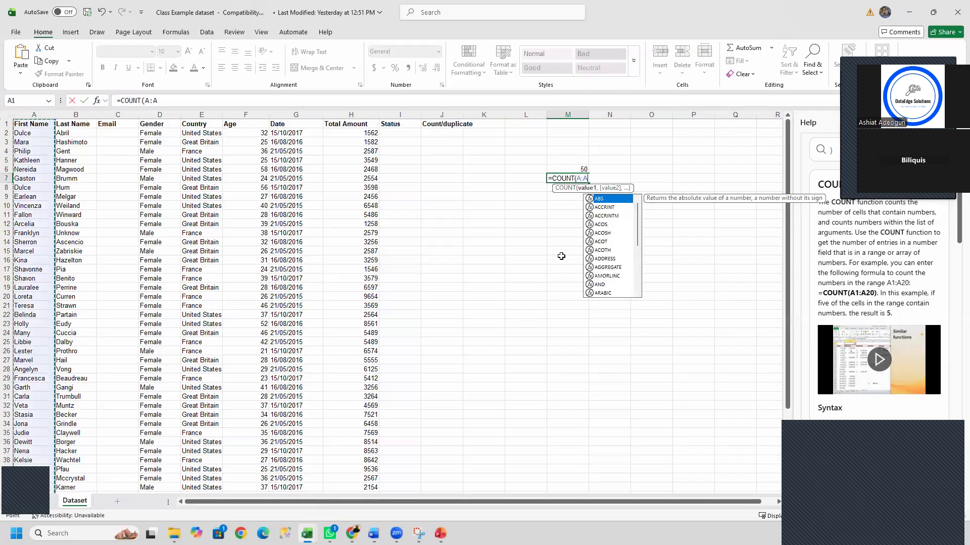
key("Return")
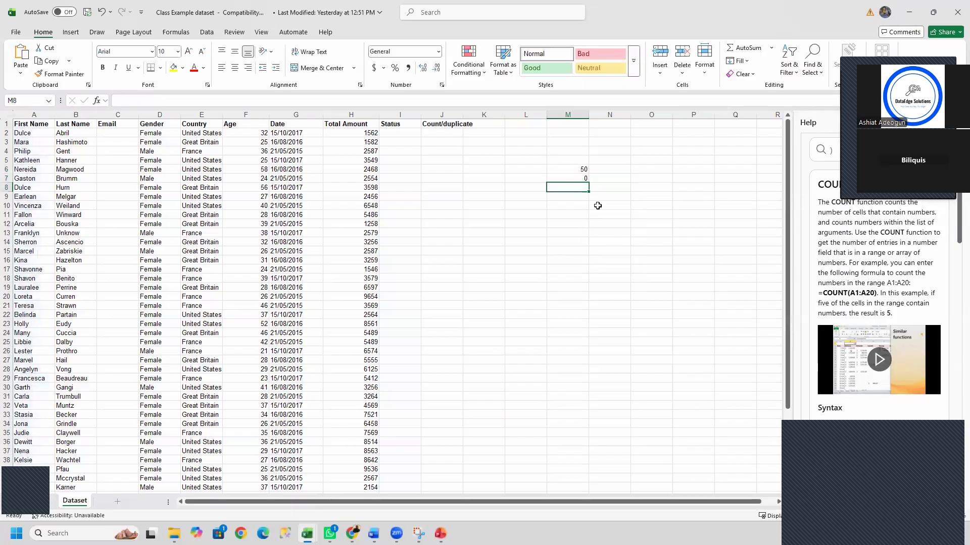
double_click(579, 170)
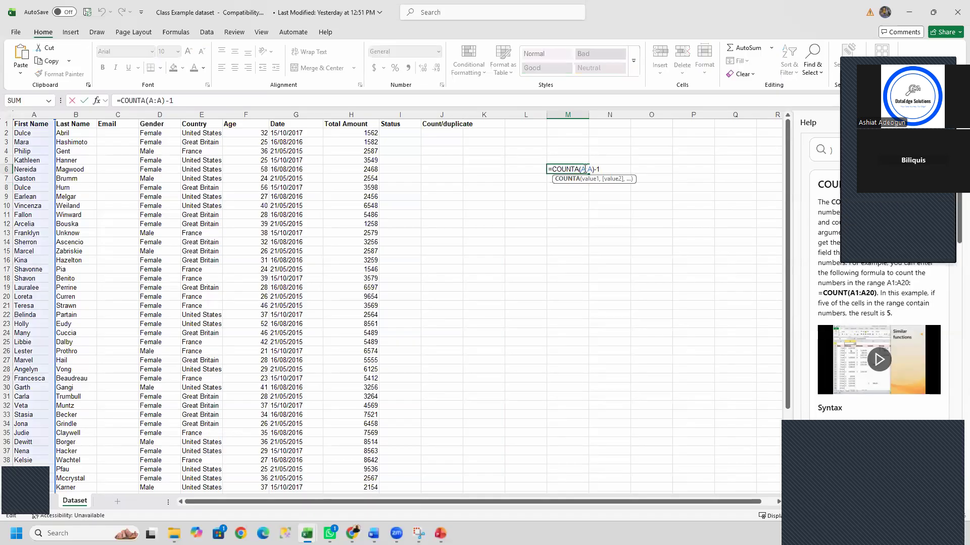
left_click(619, 223)
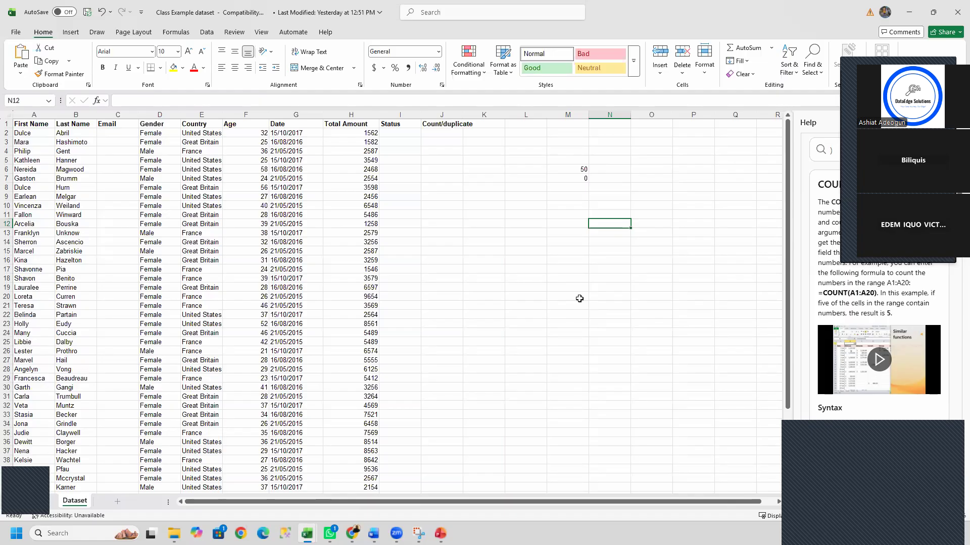
Step: Widen column J so the Count/duplicate heading fits, and select cell N8
left_click_drag(461, 113, 484, 115)
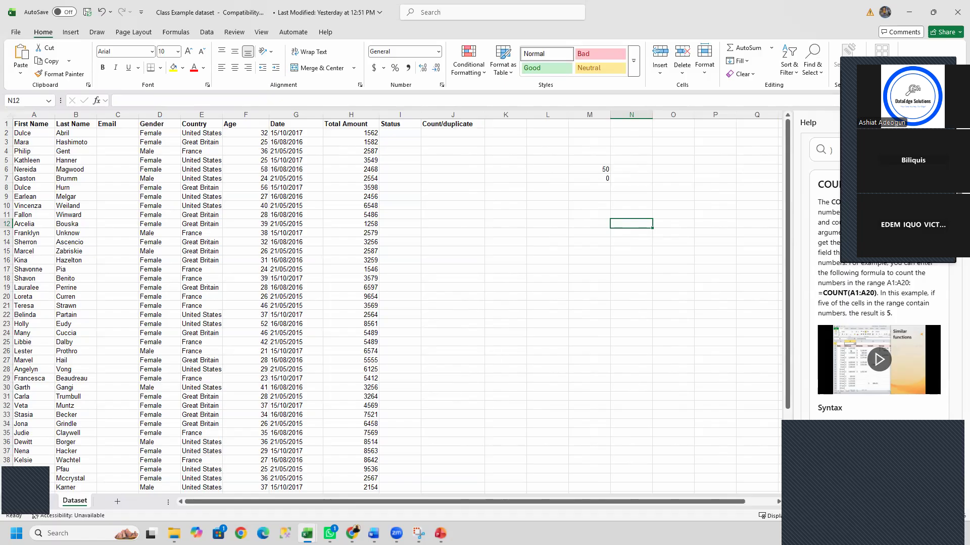
key("alt+Tab")
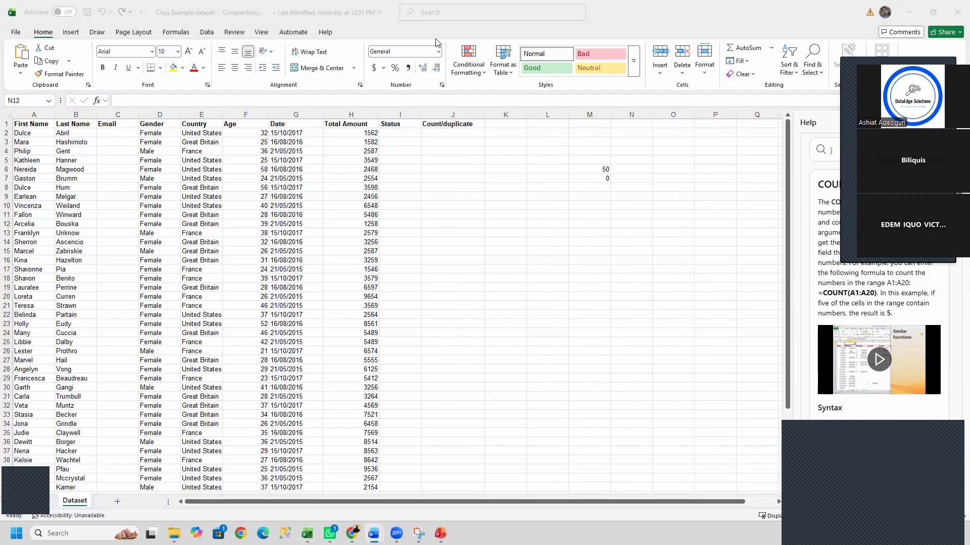
left_click(617, 187)
left_click(618, 187)
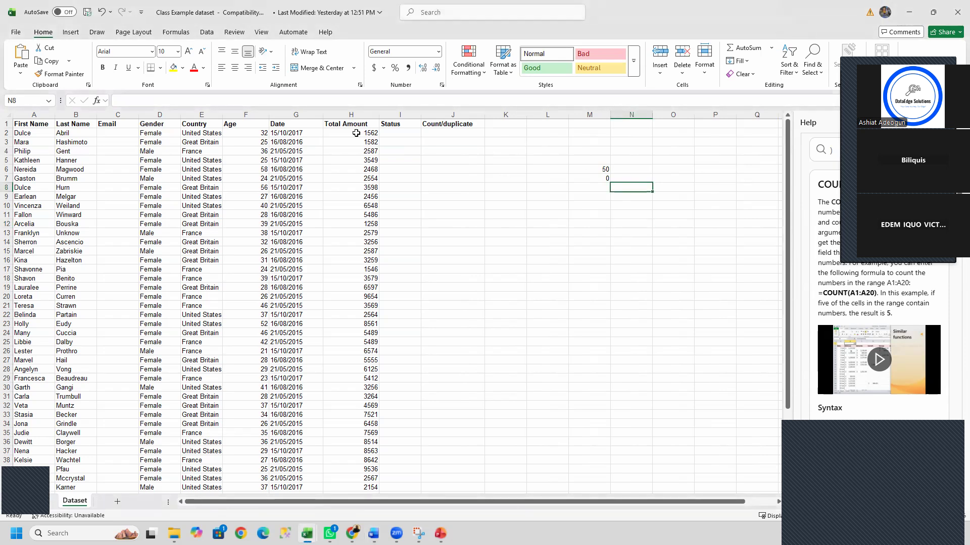
Step: Select the Total Amount column and look up the Remove Duplicates tool
left_click(355, 112)
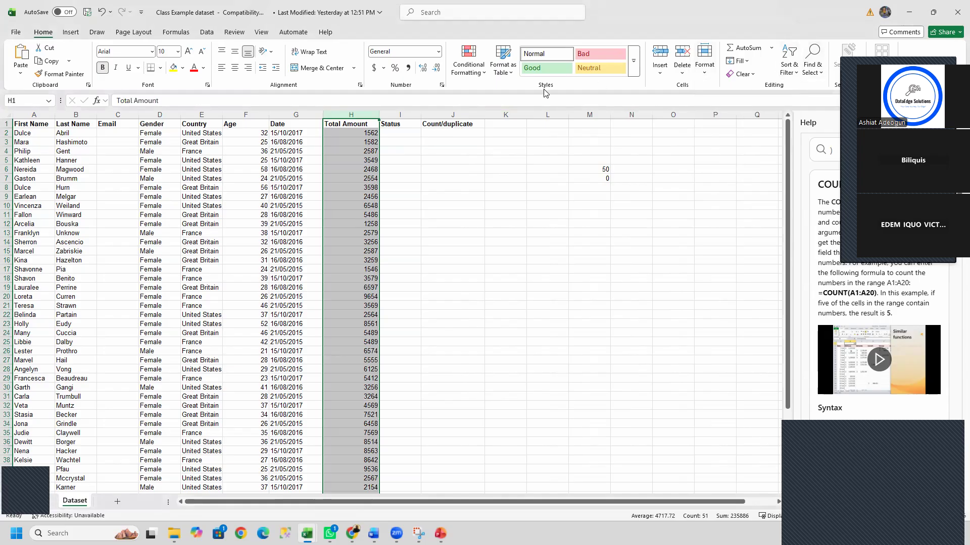
left_click(203, 32)
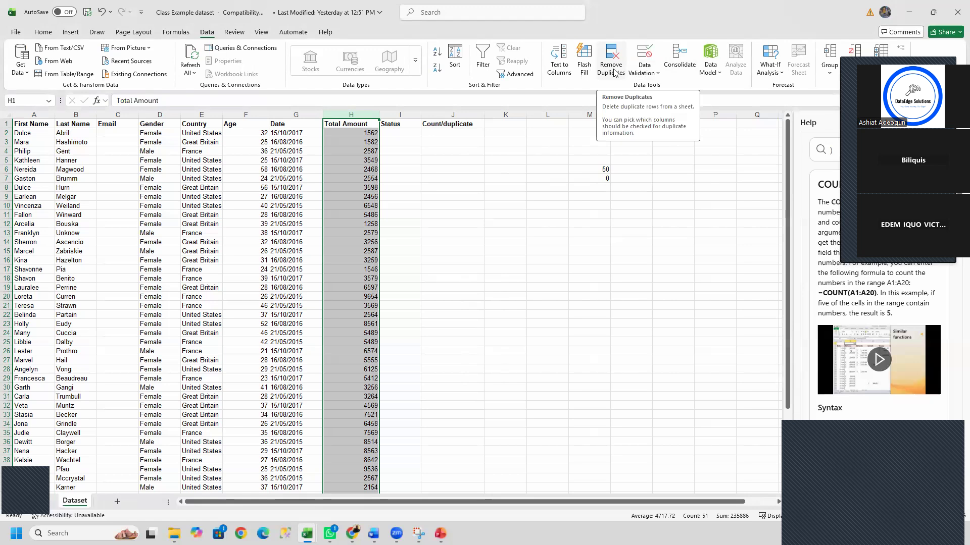
left_click(601, 186)
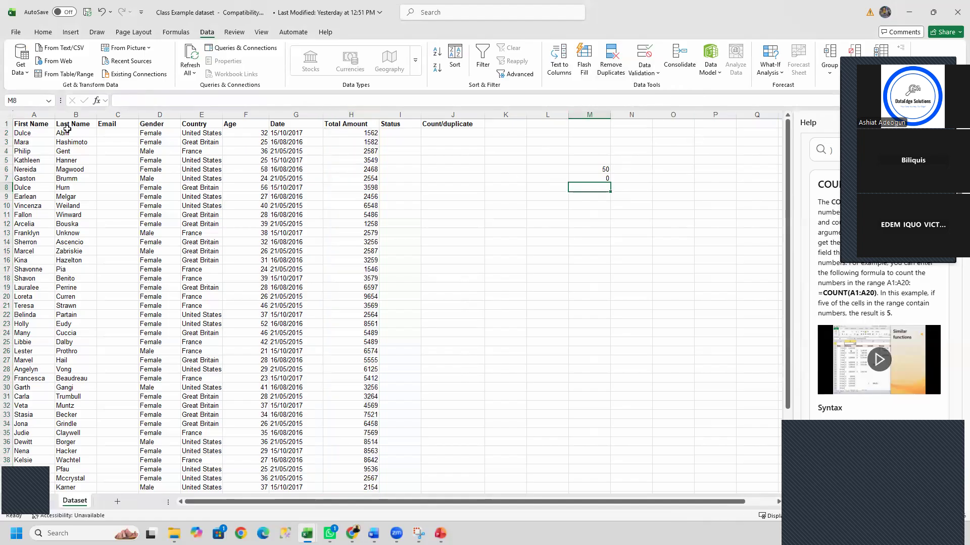
Step: Enter =COUNTIF(A:A,A2)>1 in M8 to test whether the first name in A2 occurs more than once
left_click(31, 115)
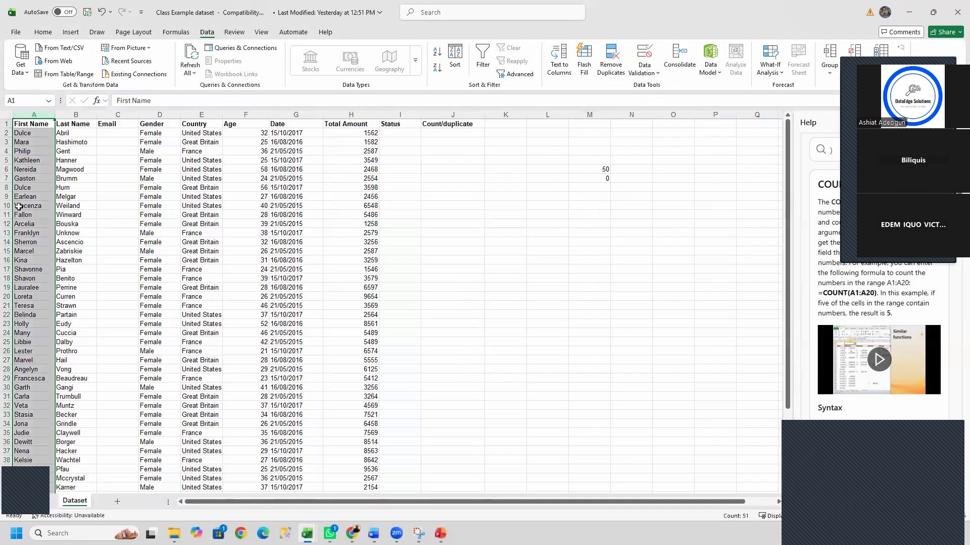
double_click(608, 187)
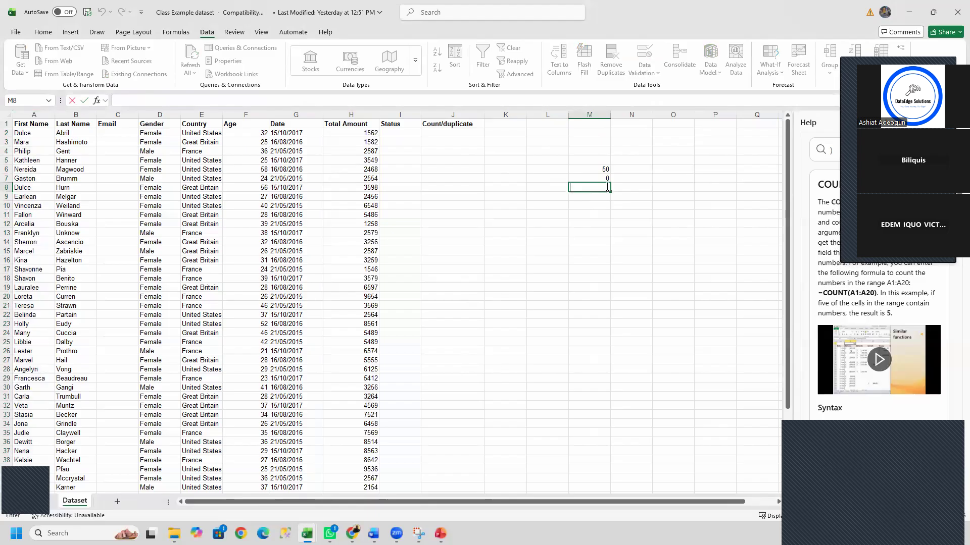
type("=COUN")
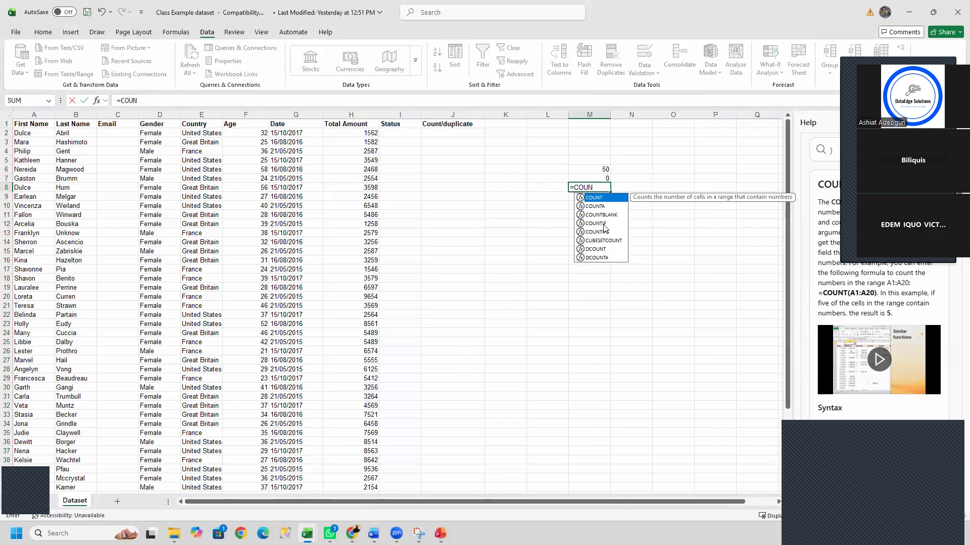
double_click(603, 224)
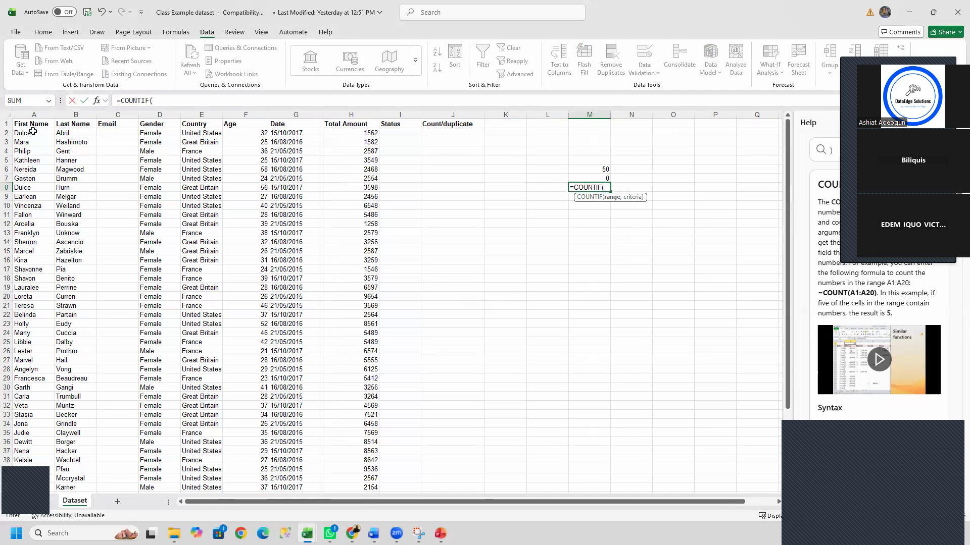
left_click(30, 111)
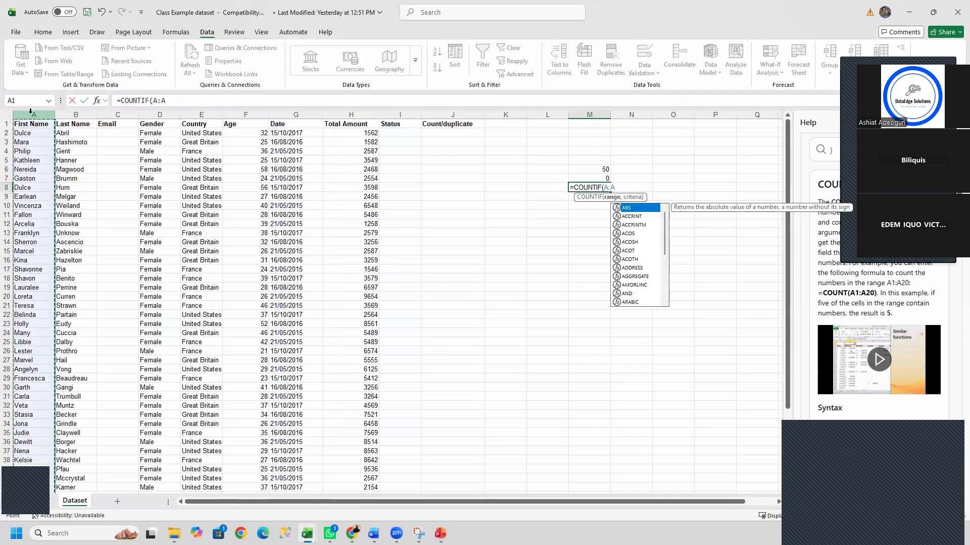
left_click(617, 188)
type(",")
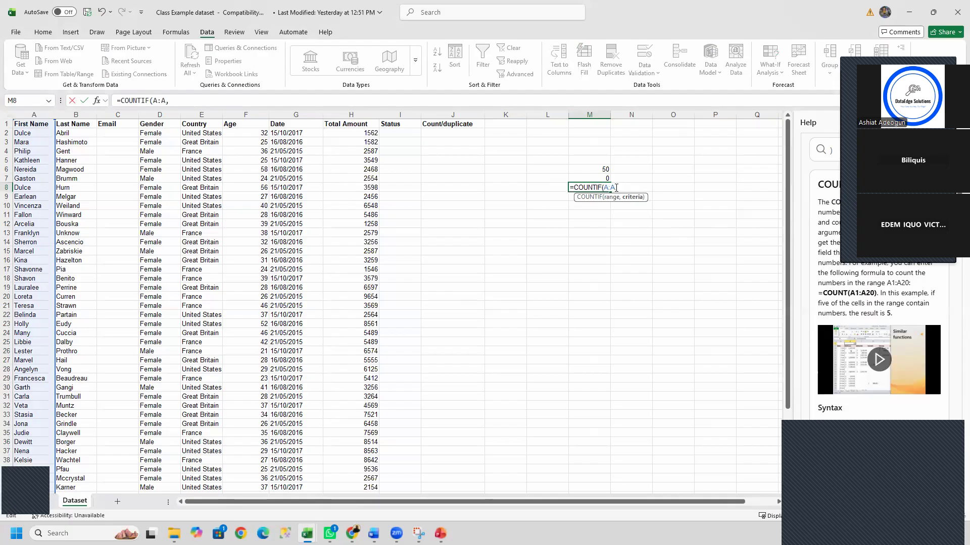
left_click(28, 134)
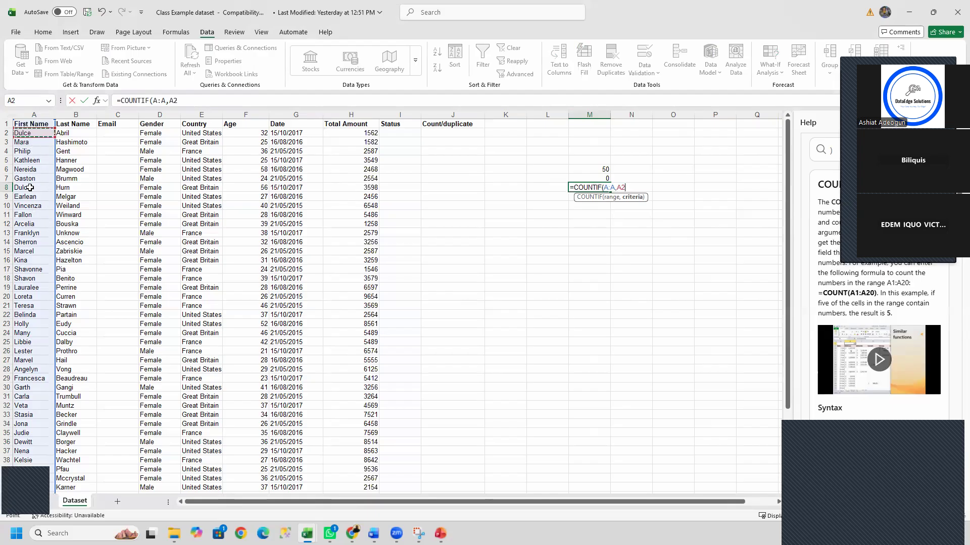
type(")")
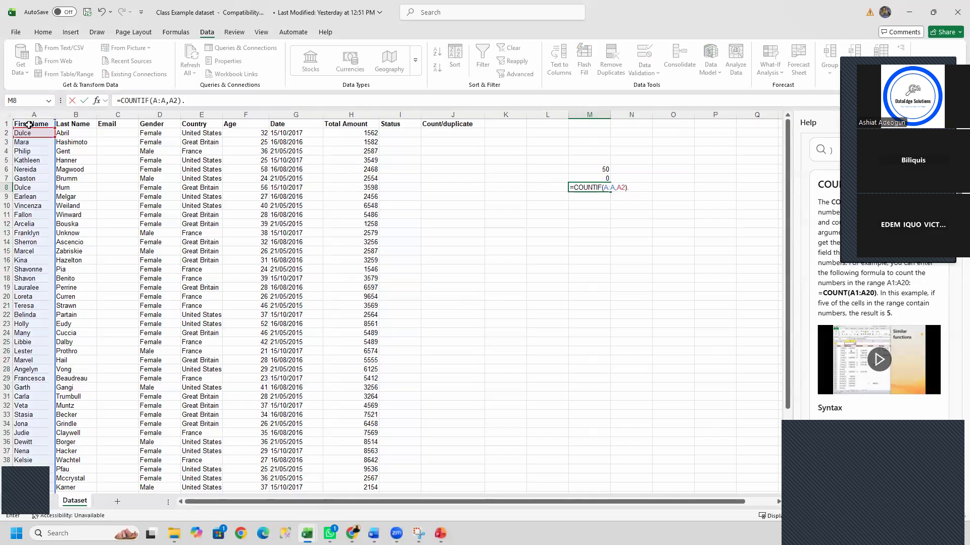
type(">1")
key("Return")
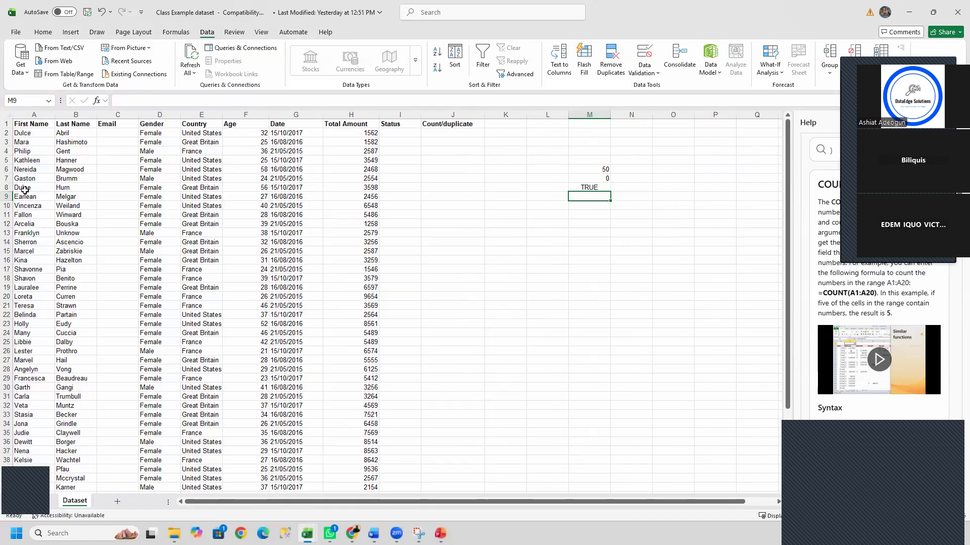
Step: Change the M8 formula to =COUNTIF(A:A,A3)>1 to test the first name in A3 for duplicates
left_click(588, 187)
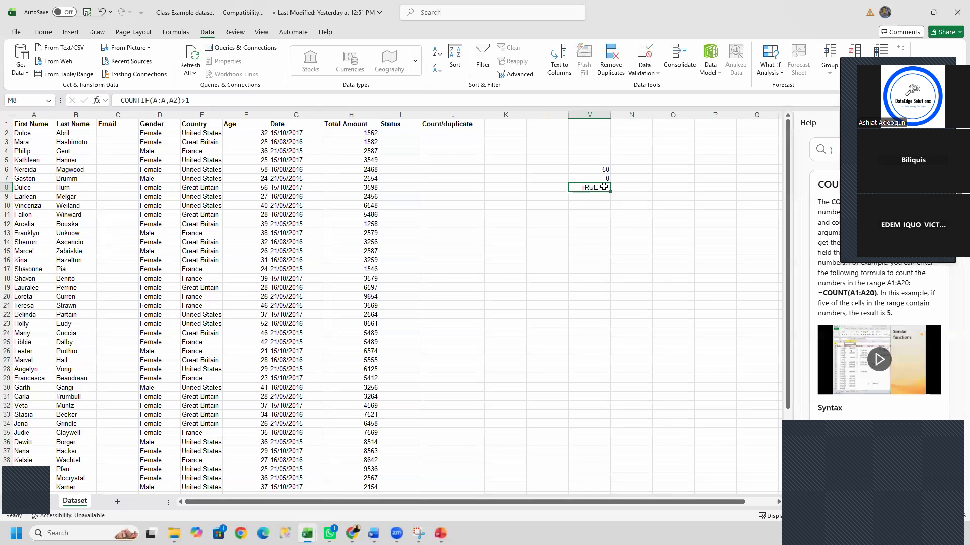
double_click(604, 187)
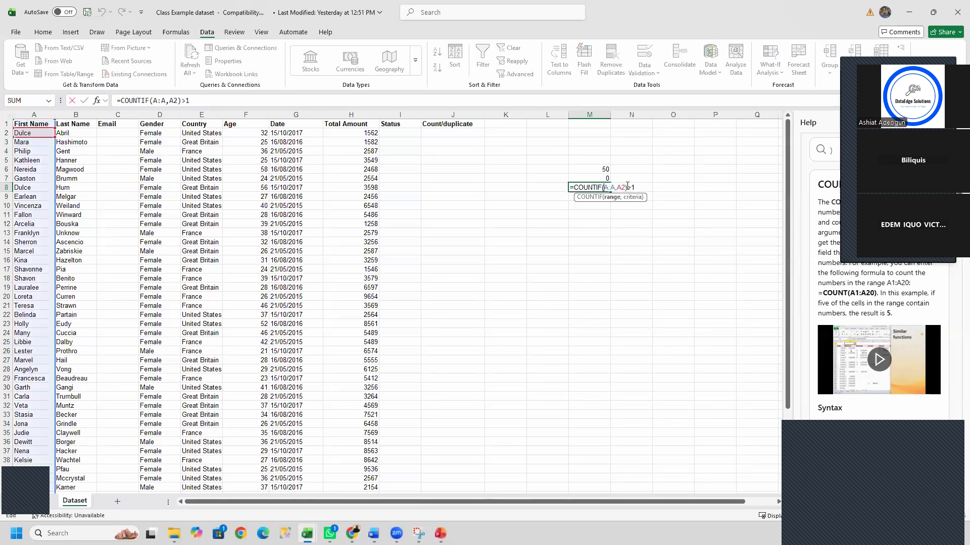
left_click(625, 187)
key("Return")
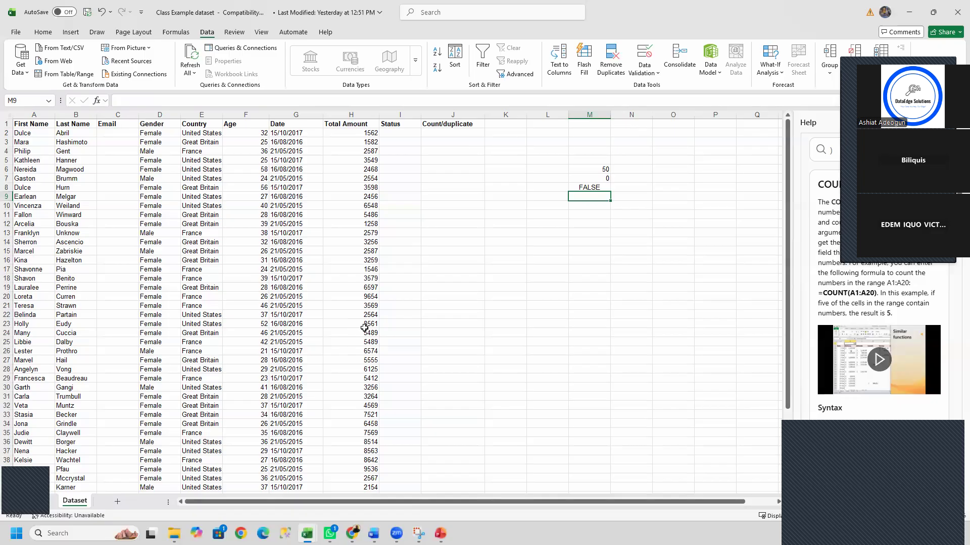
Step: Enter =IF(E2="","Missing","Available") in I2 to report whether the row's Country is filled in
left_click(411, 133)
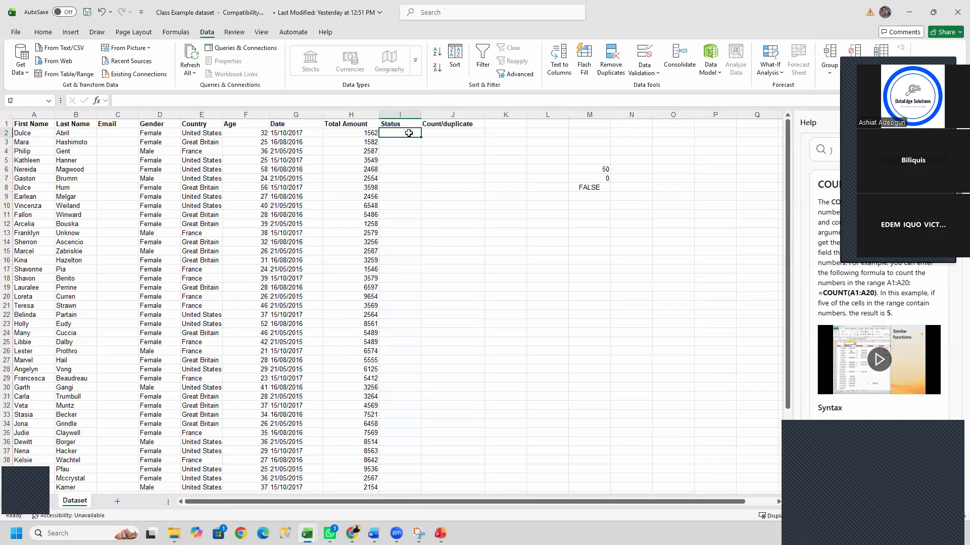
type("=")
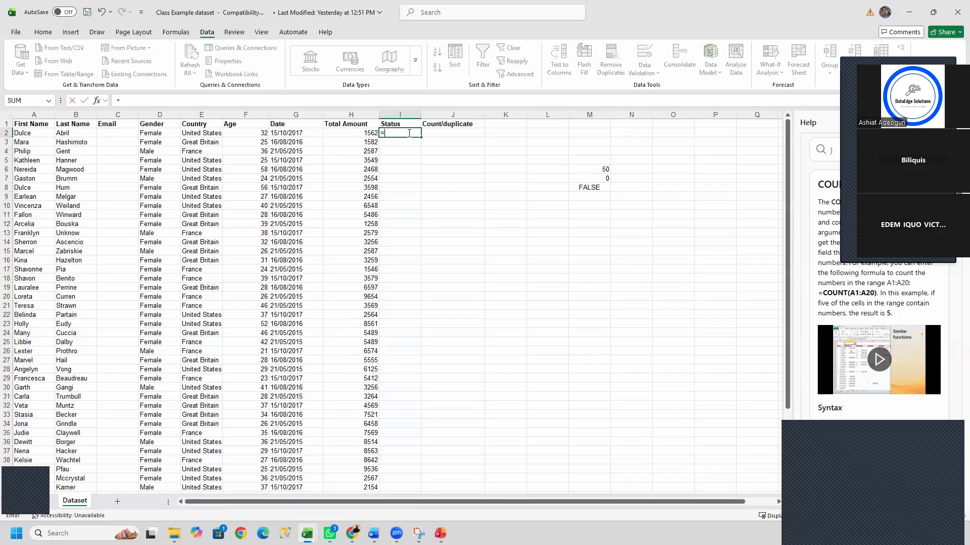
type("IF")
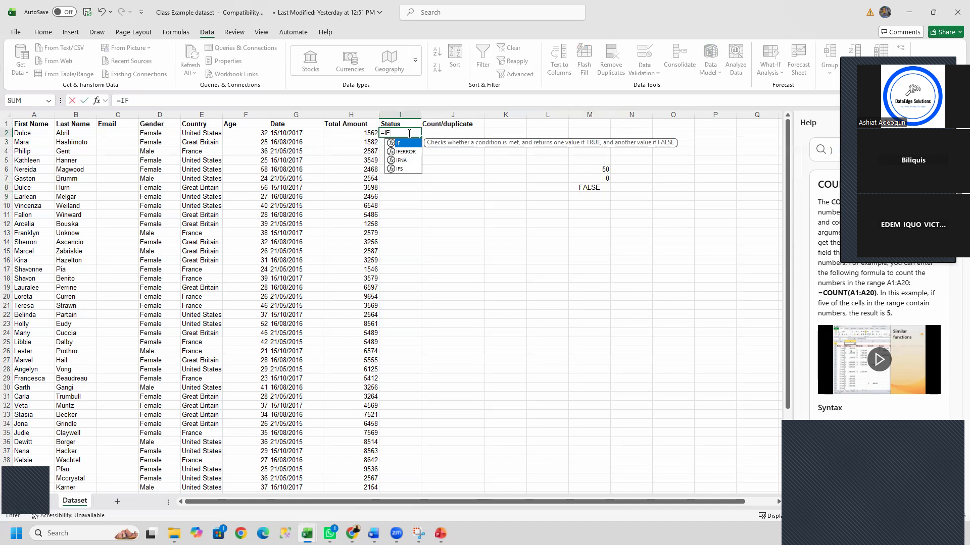
type("(")
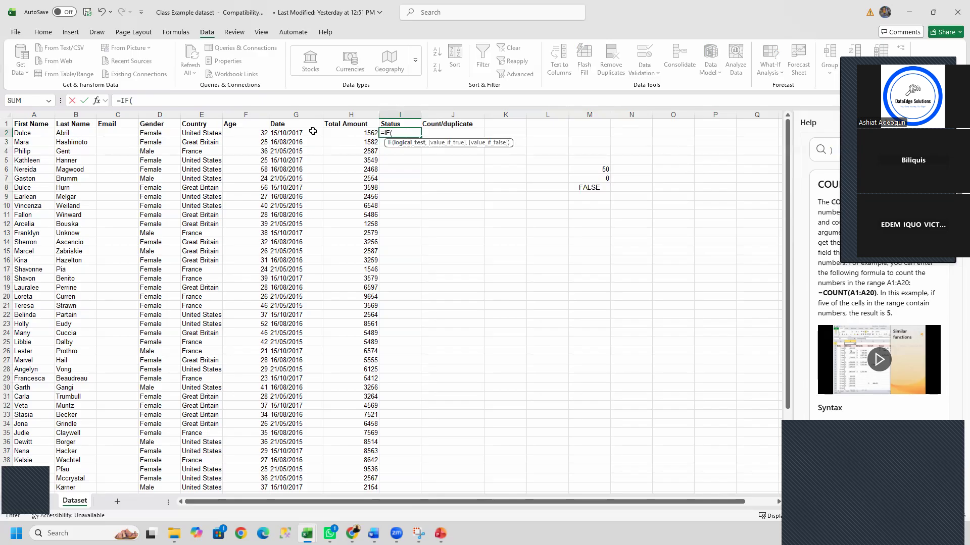
left_click(355, 134)
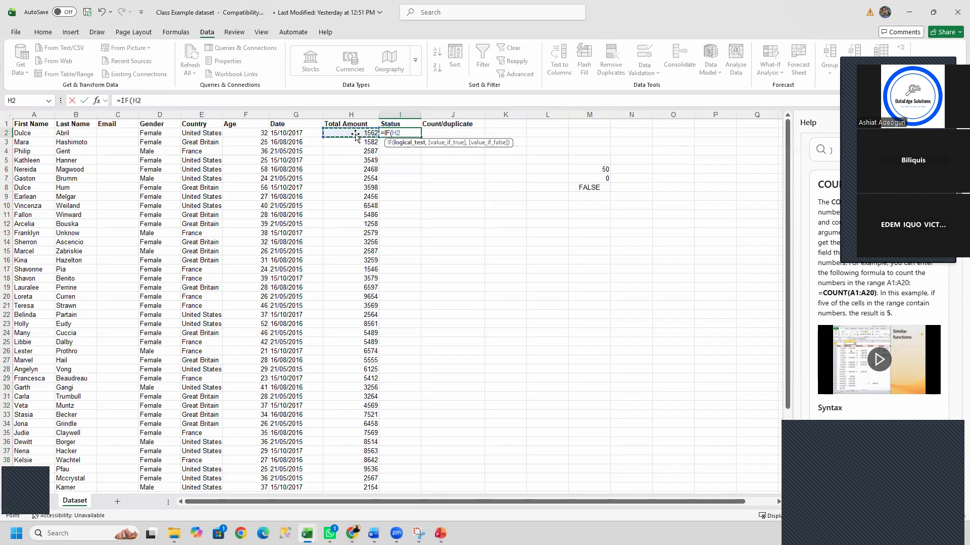
left_click(212, 134)
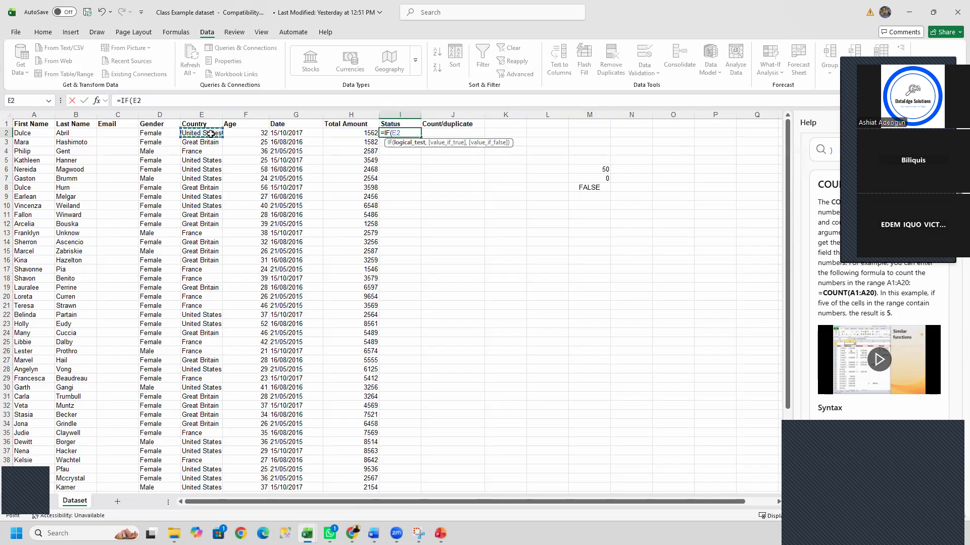
type("=\"\",\"MIS")
key("BackSpace")
type("issing")
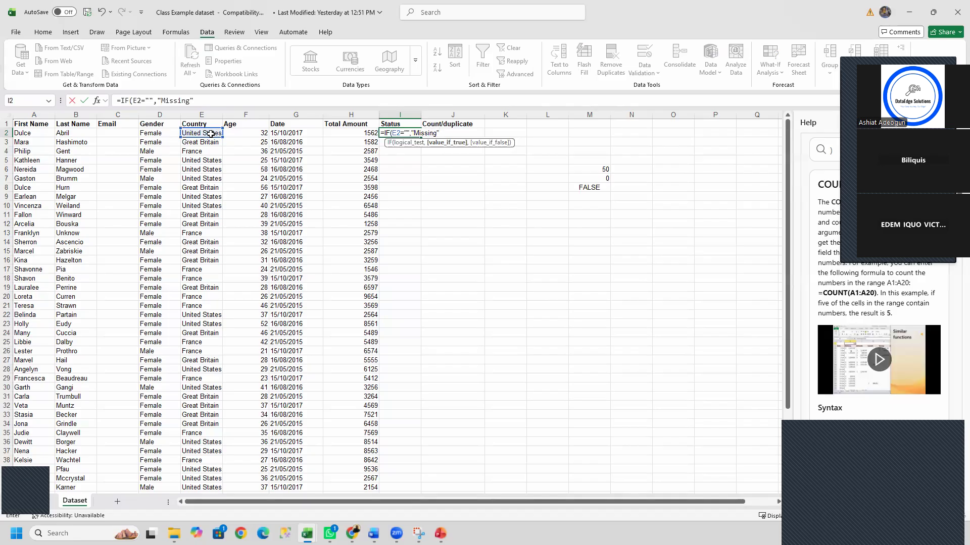
type("\",")
type("\"Ava")
type("ilan")
key("BackSpace")
type("b")
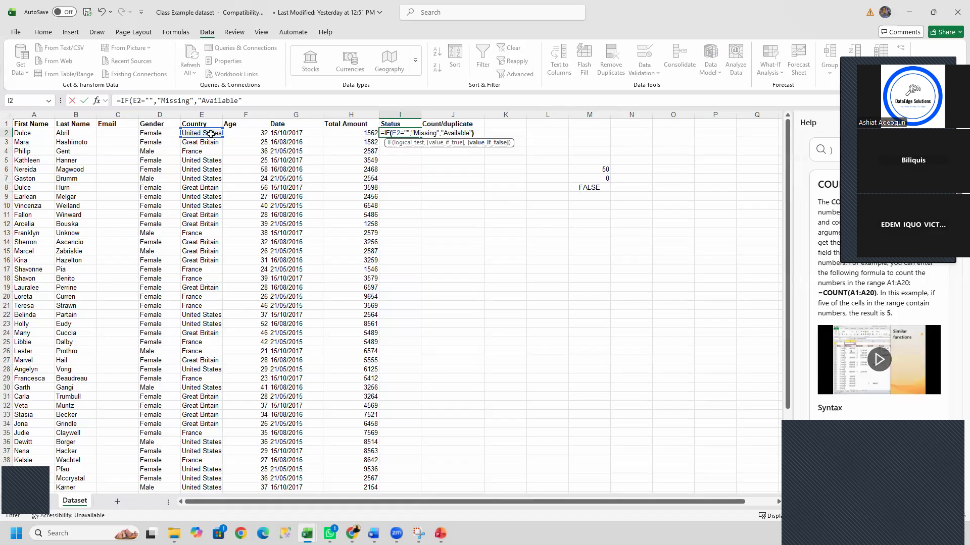
type("le\")")
key("Return")
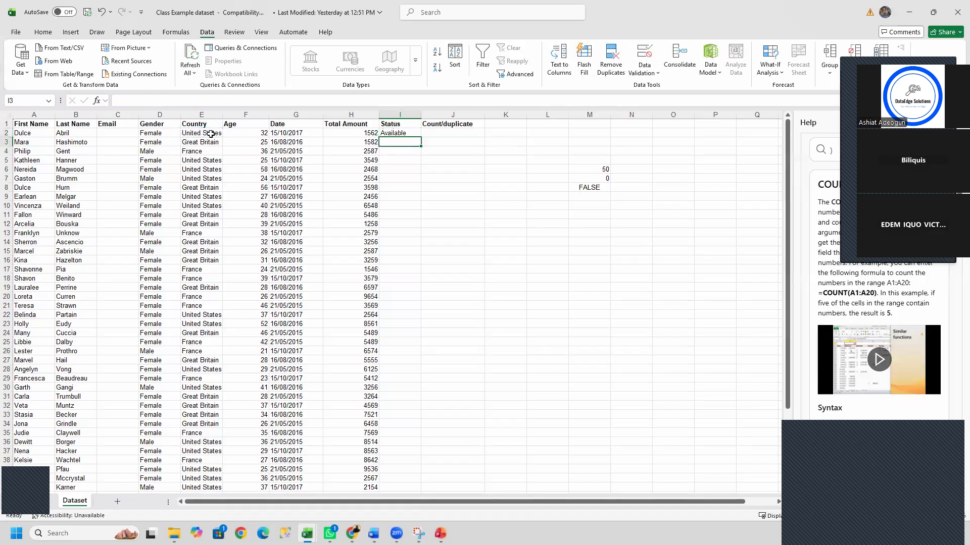
Step: Fill the Status formula from I2 down the column to row 61, past the end of the data
left_click(408, 132)
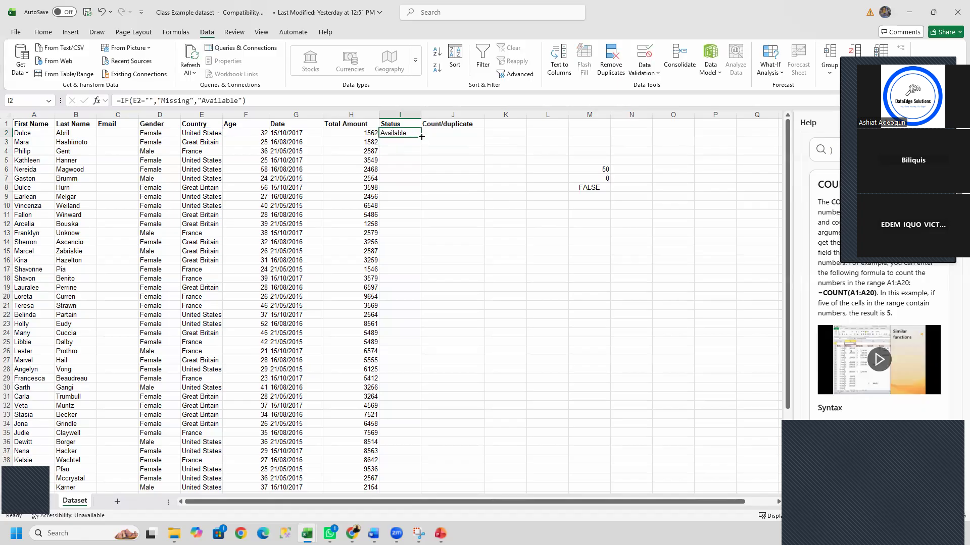
left_click_drag(421, 137, 418, 186)
key("Escape")
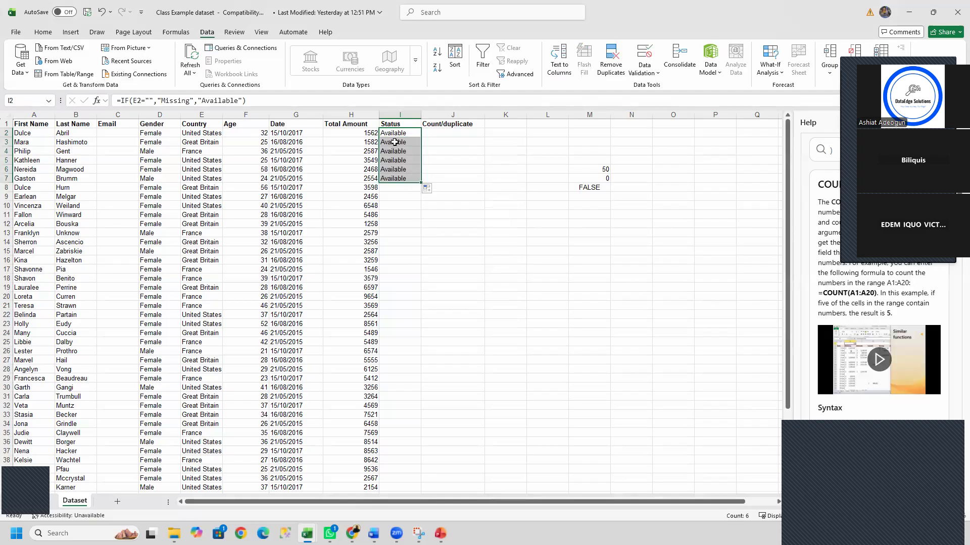
left_click_drag(421, 182, 424, 511)
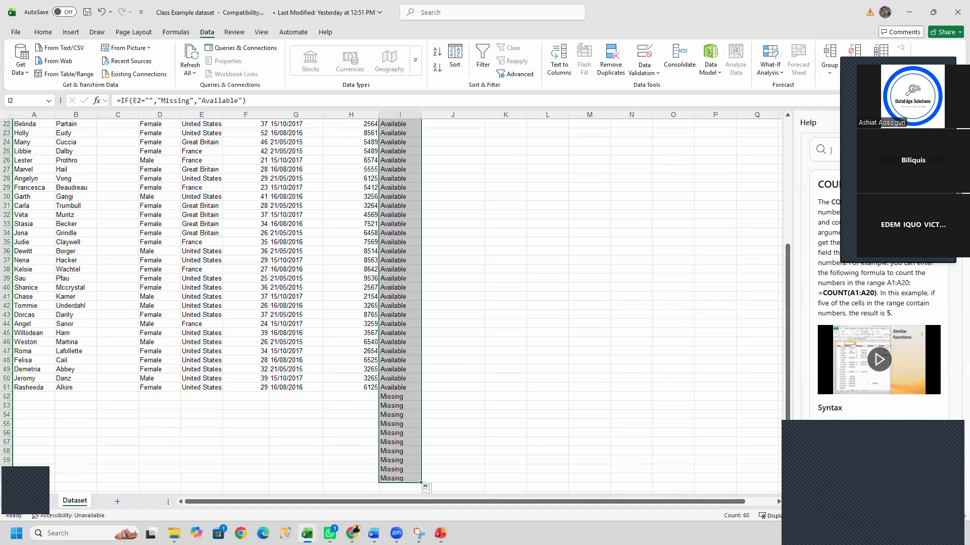
key("alt+Tab")
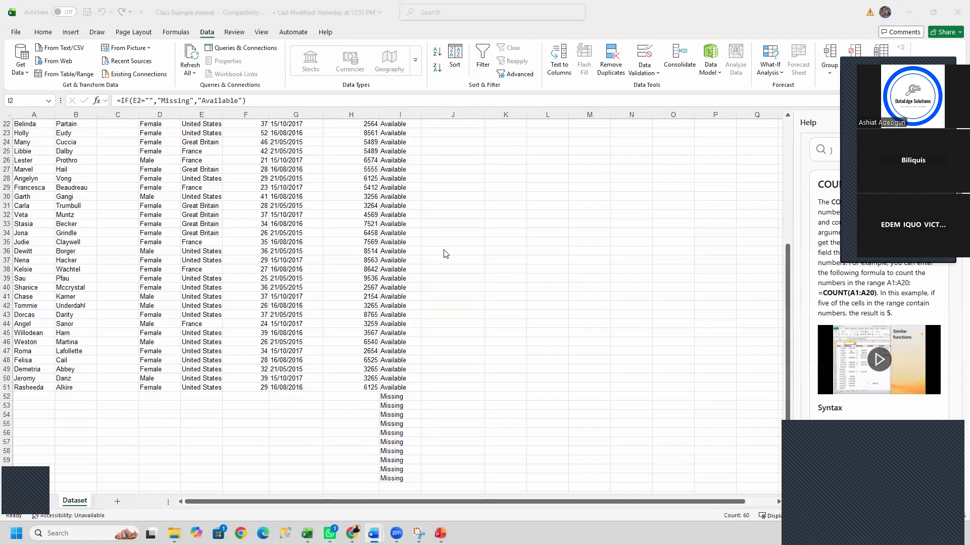
key("alt+Tab")
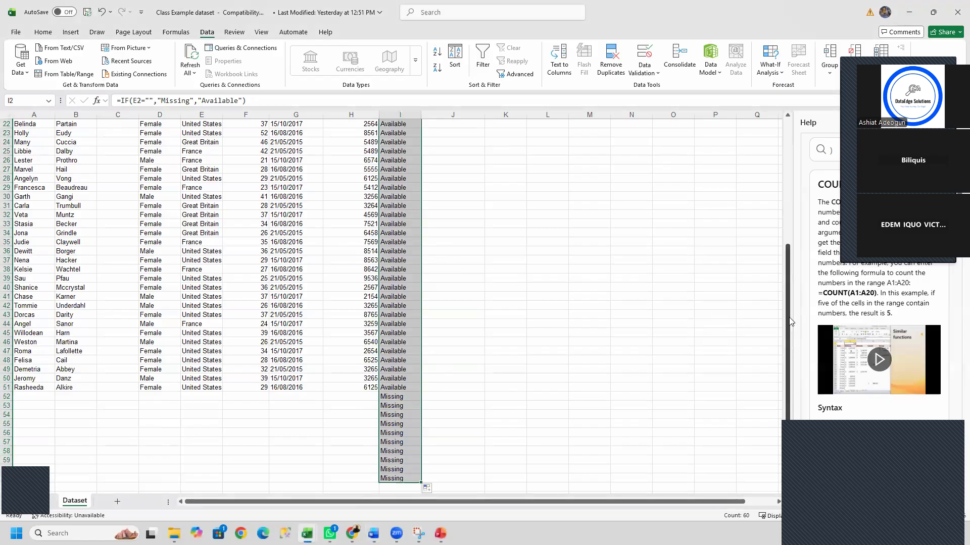
left_click_drag(791, 322, 790, 196)
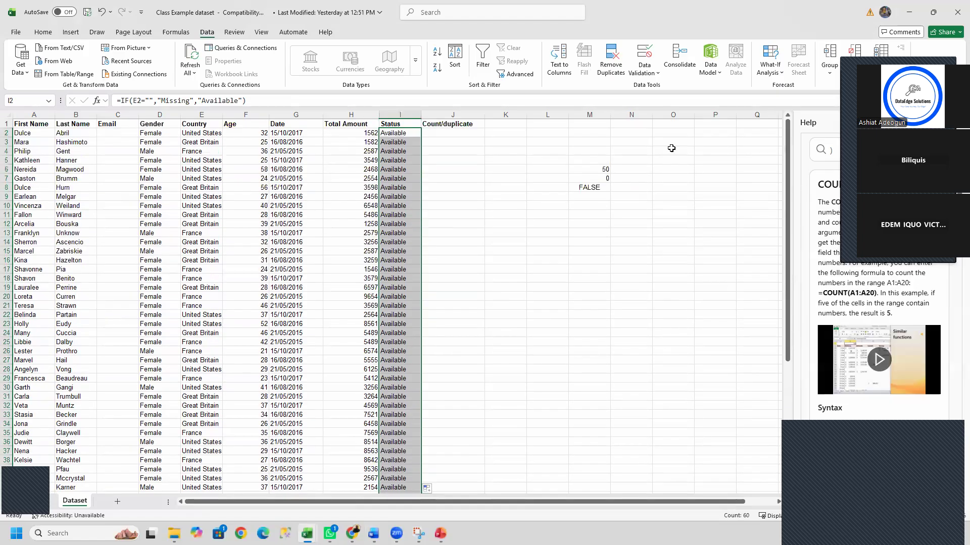
Step: Change the Status formula in I2 to =IF(D2="","Missing","Available") so it checks the Gender column
left_click(409, 134)
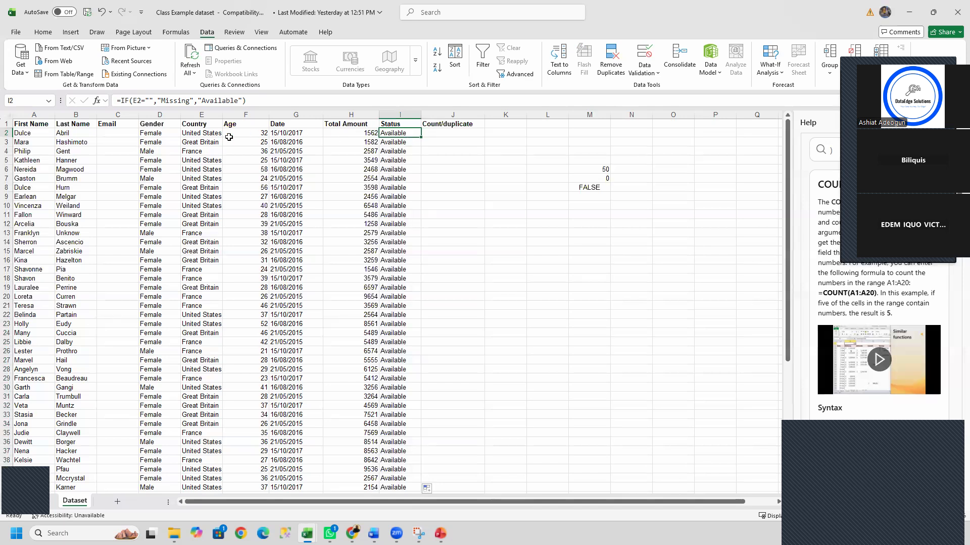
left_click(154, 132)
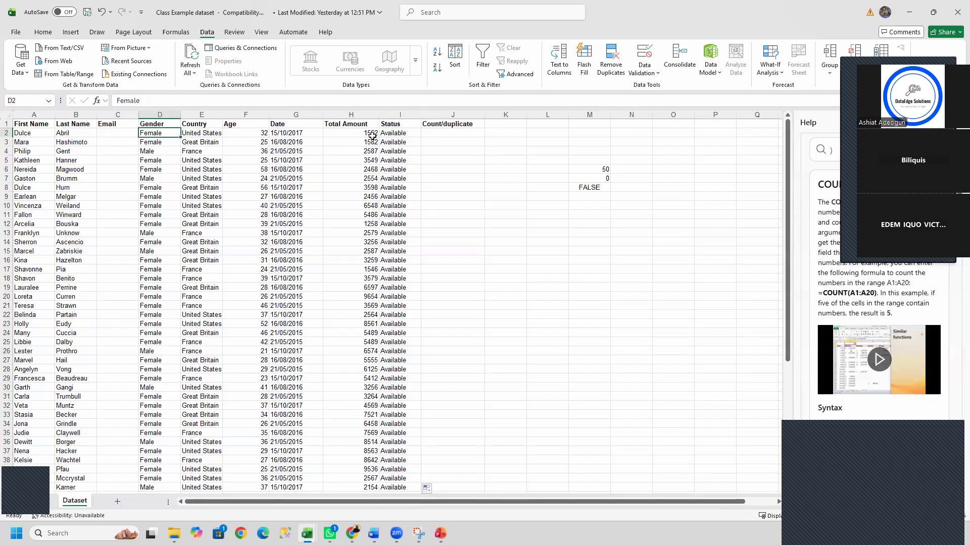
left_click(406, 134)
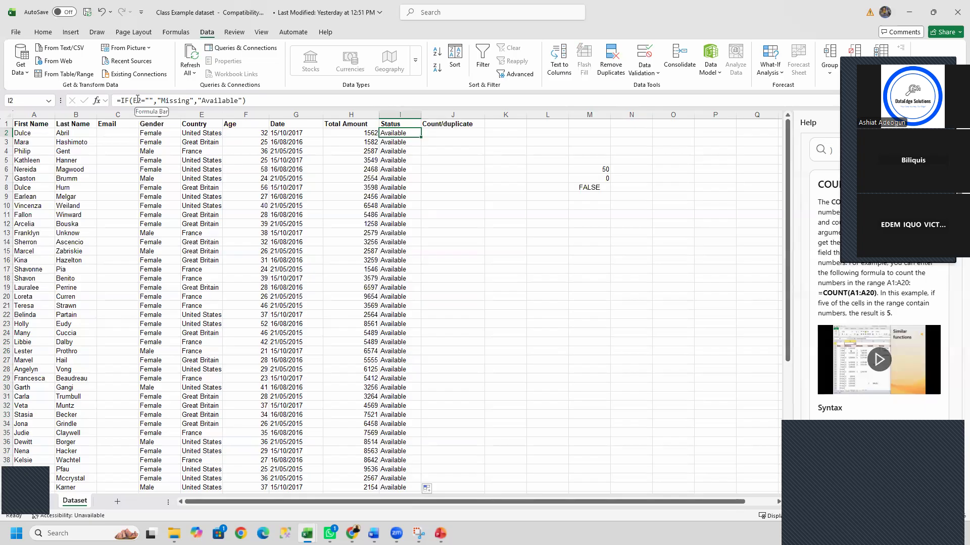
left_click(137, 99)
key("BackSpace")
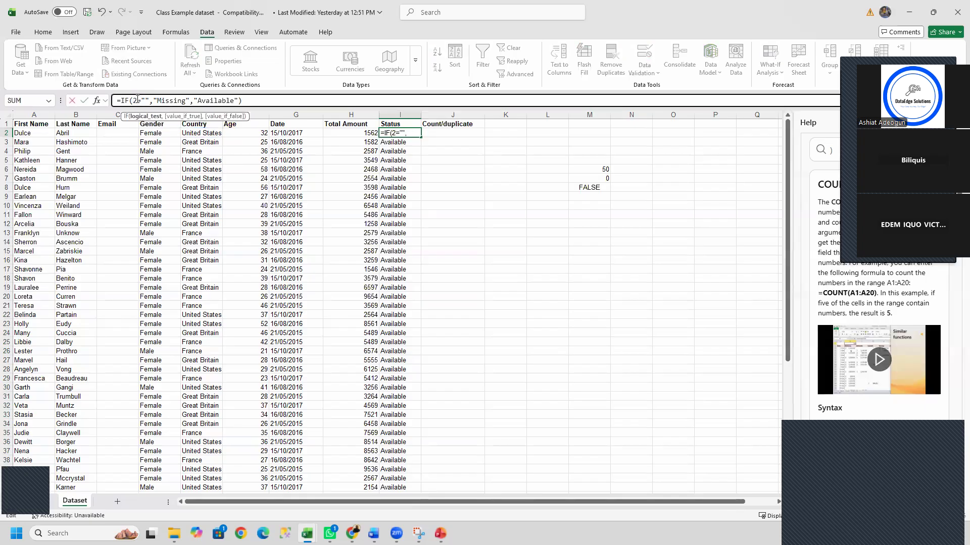
type("D")
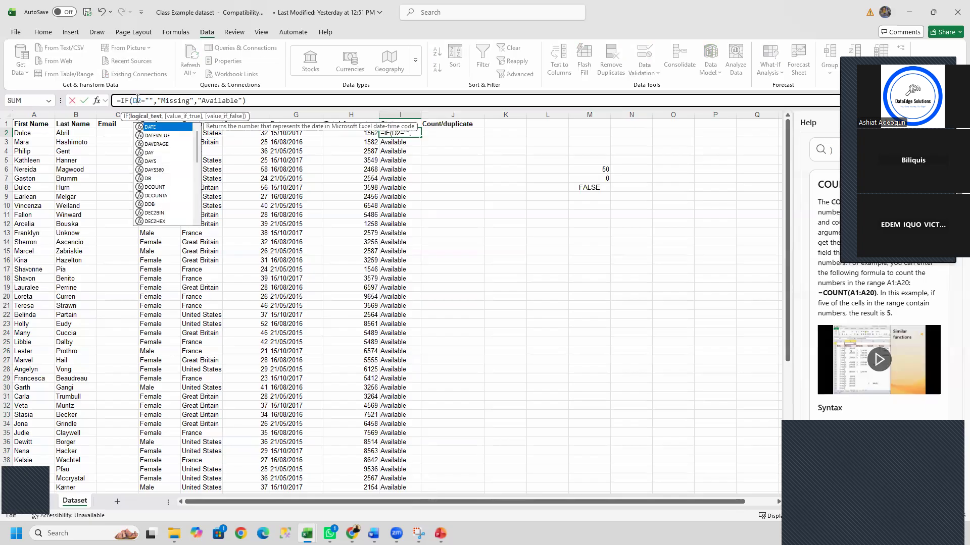
key("Return")
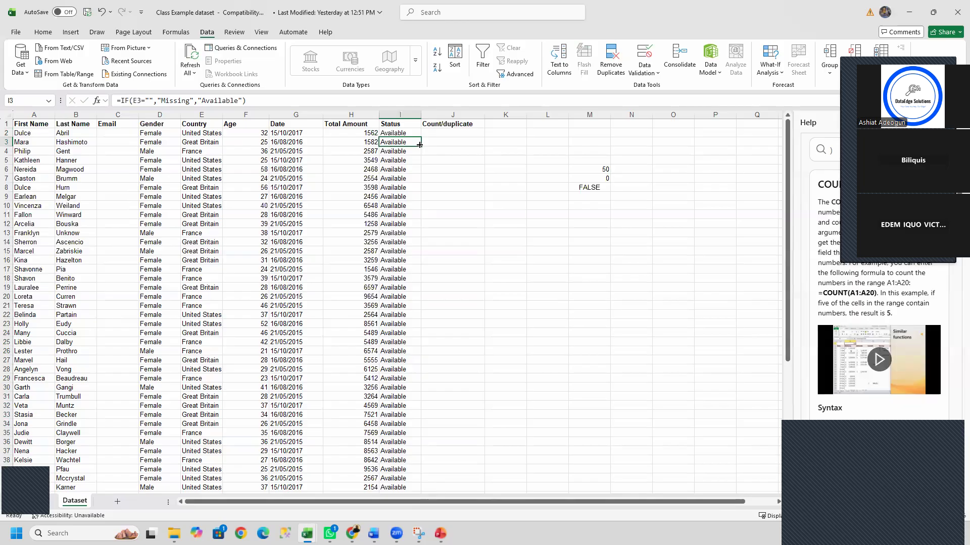
Step: Inspect the COUNTIF duplicate-check formula in M8
left_click(587, 187)
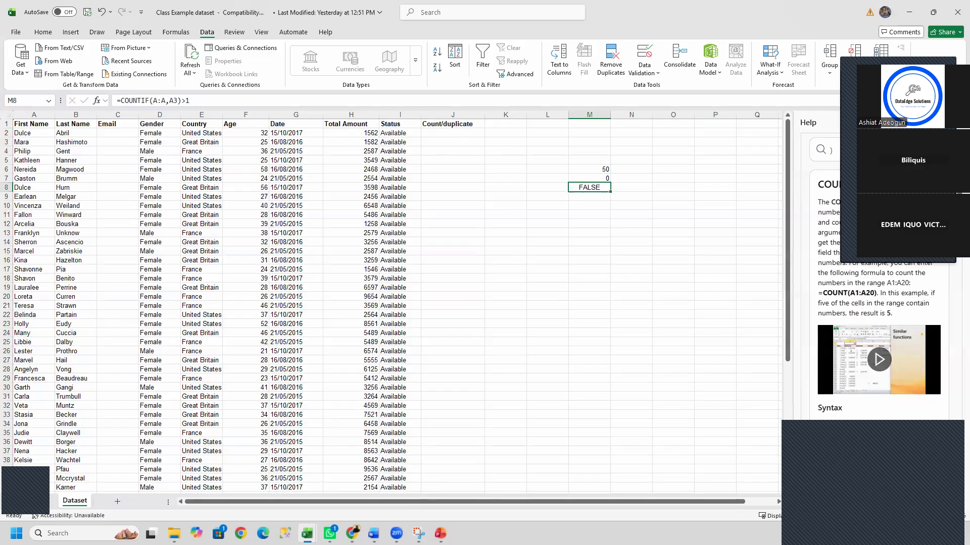
key("alt+Tab")
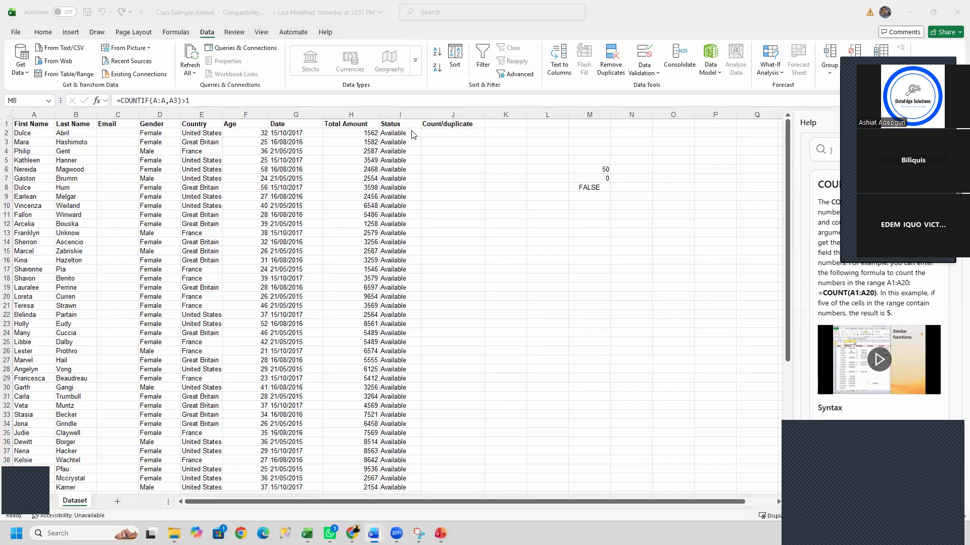
left_click(597, 186)
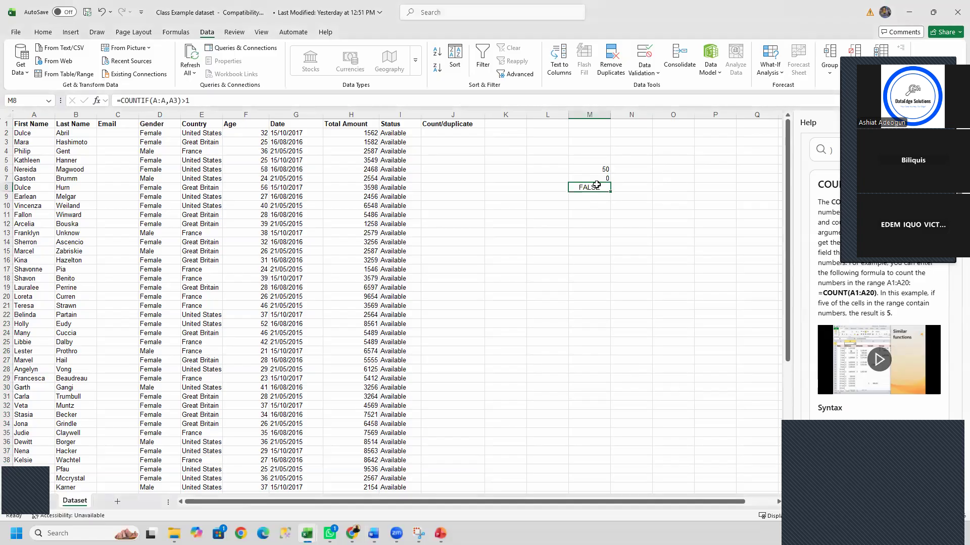